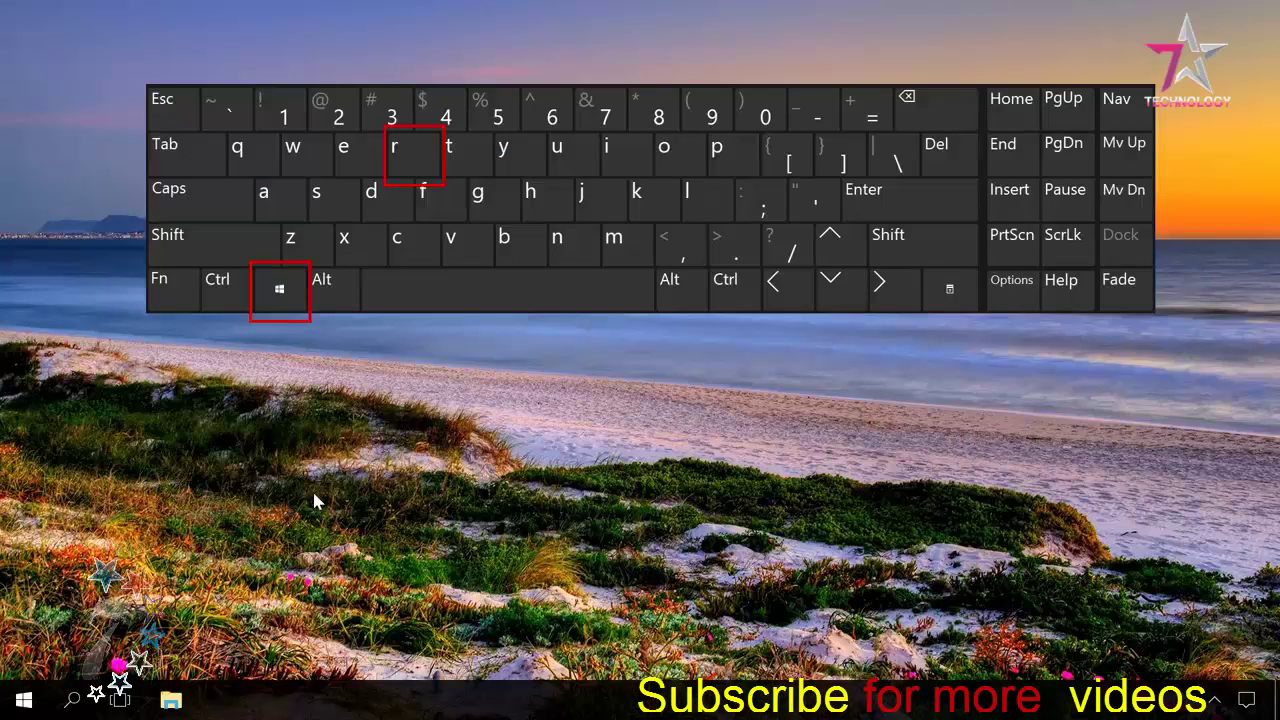
Schedule a system shutdown in two hours by running the command shutdown -s -t 7200
key("super+r")
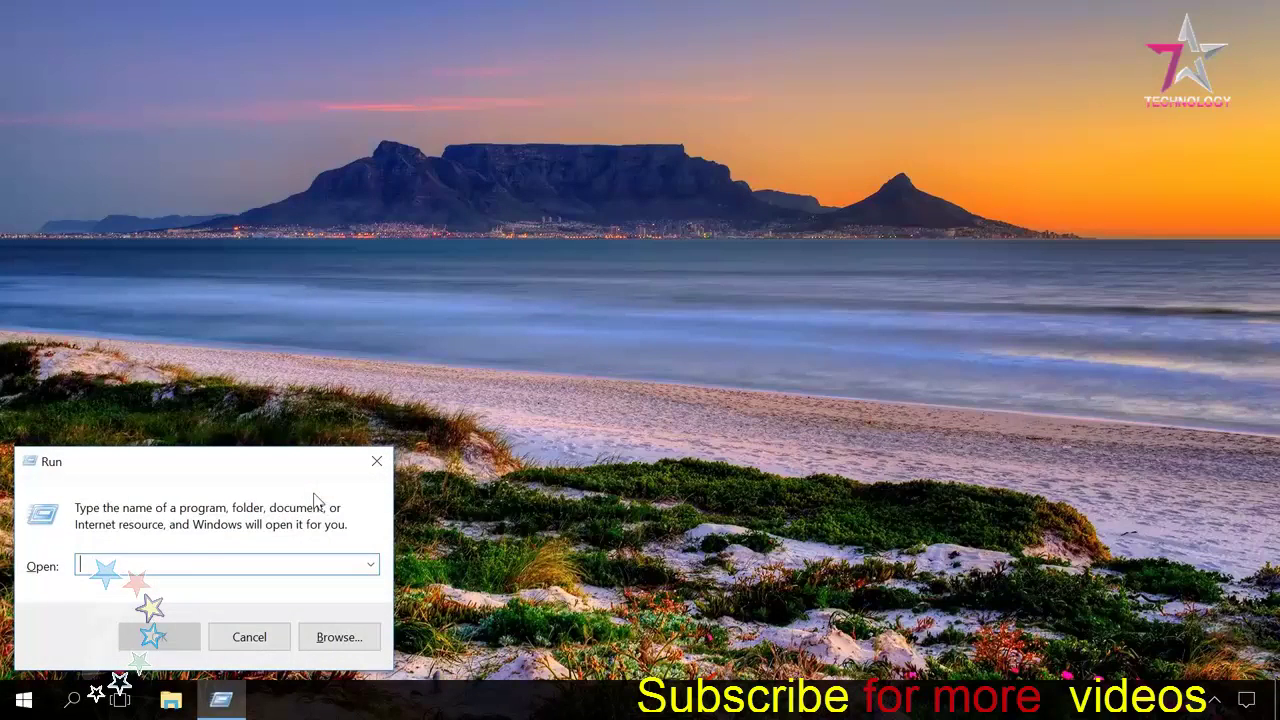
type("shutdown -s -t 7200")
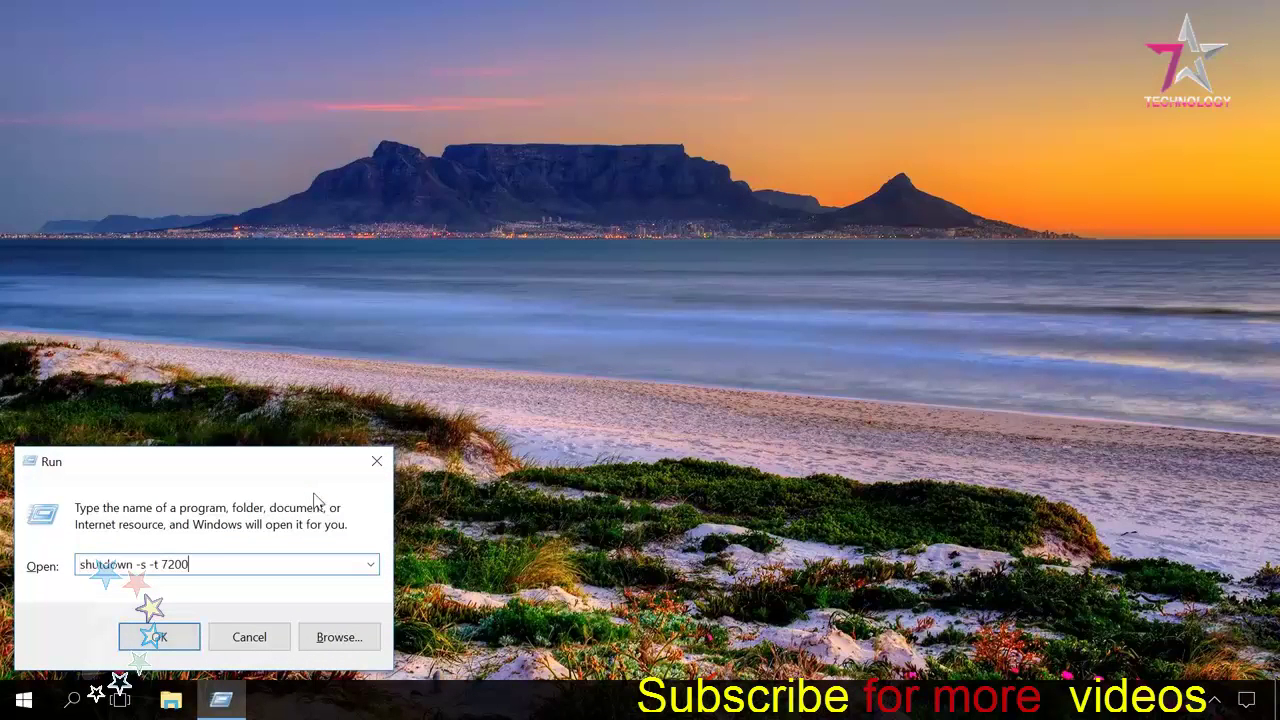
left_click(158, 638)
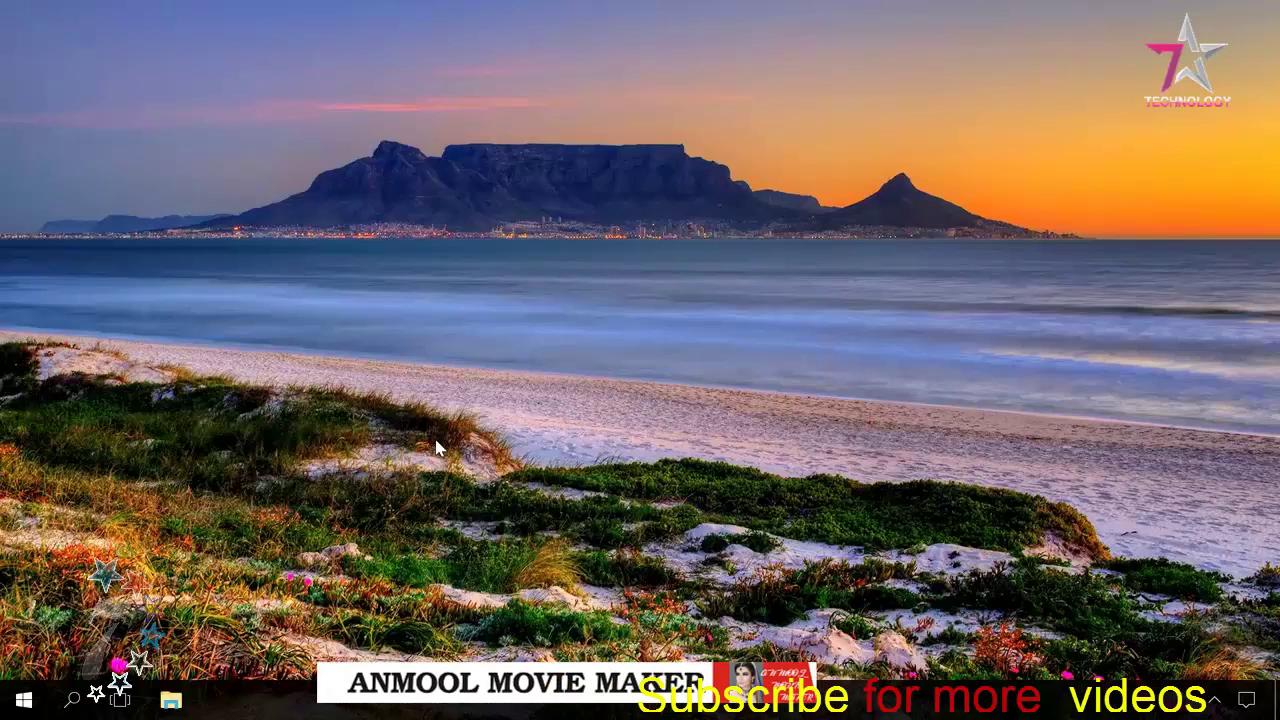
Schedule a shutdown in 10 minutes by running shutdown -s -t 600, and dismiss the sign-out notice
key("super+r")
type("shutdown -s -t 600")
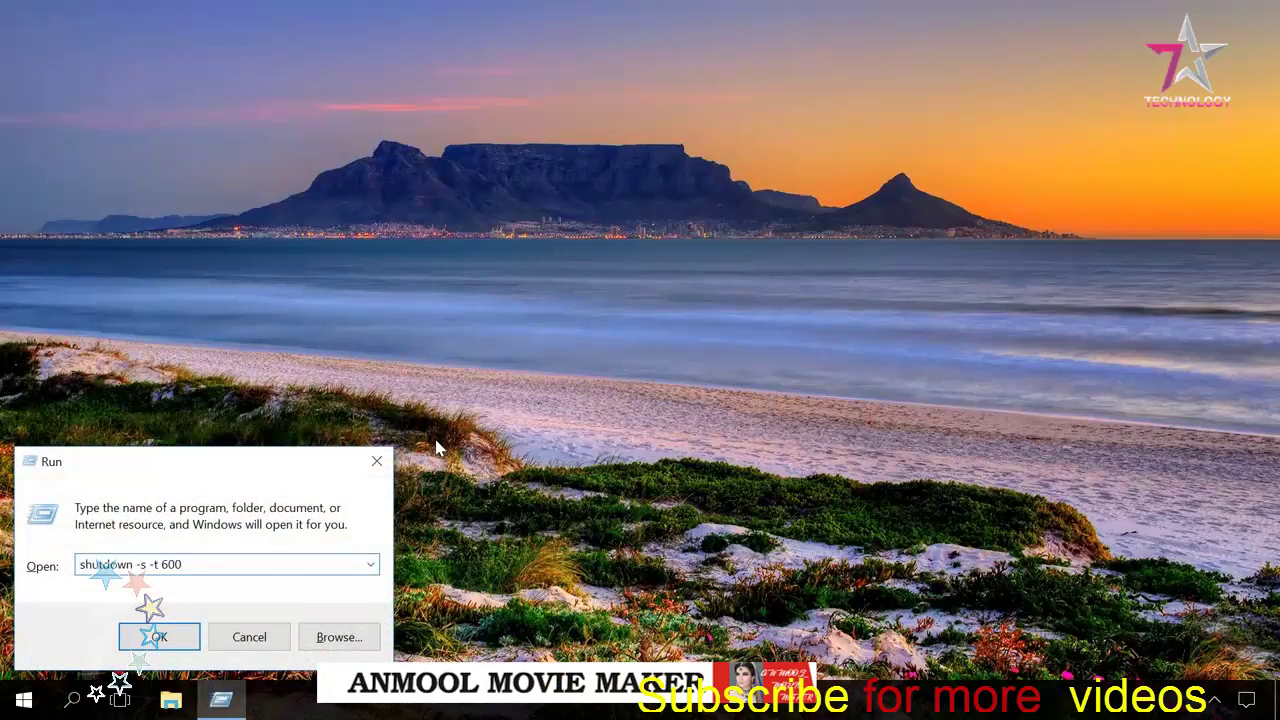
left_click(157, 636)
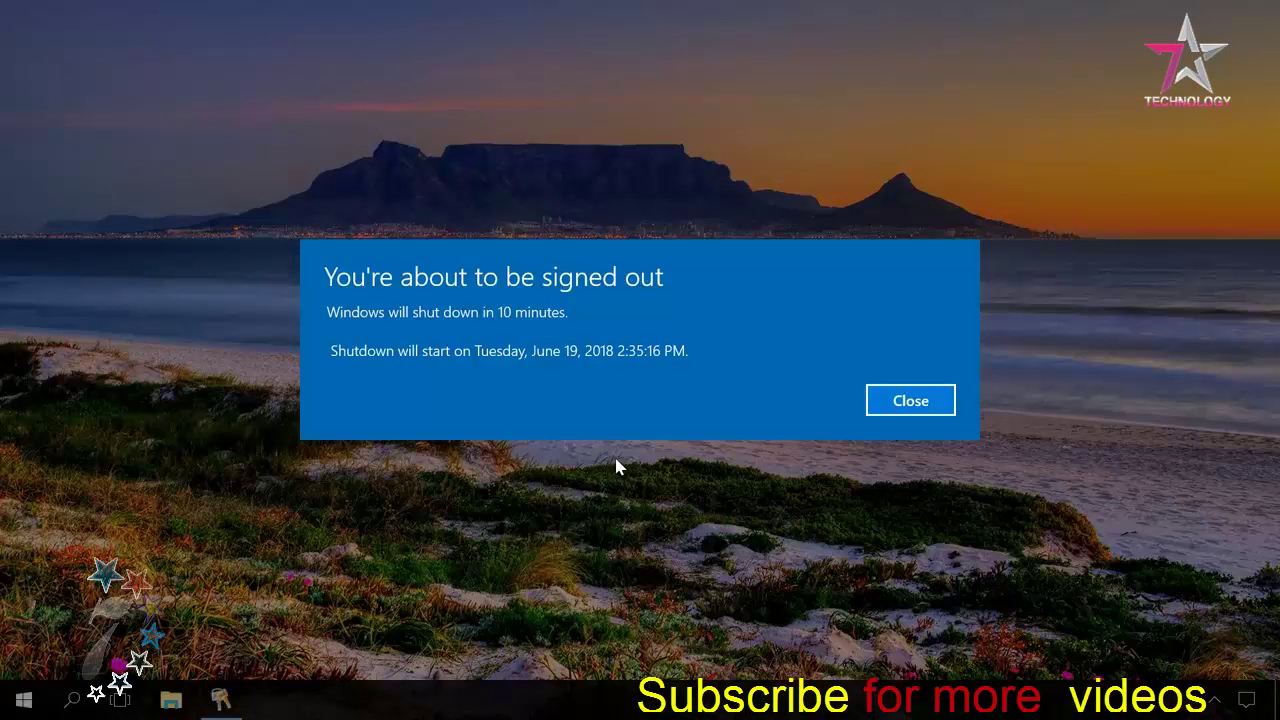
left_click(905, 402)
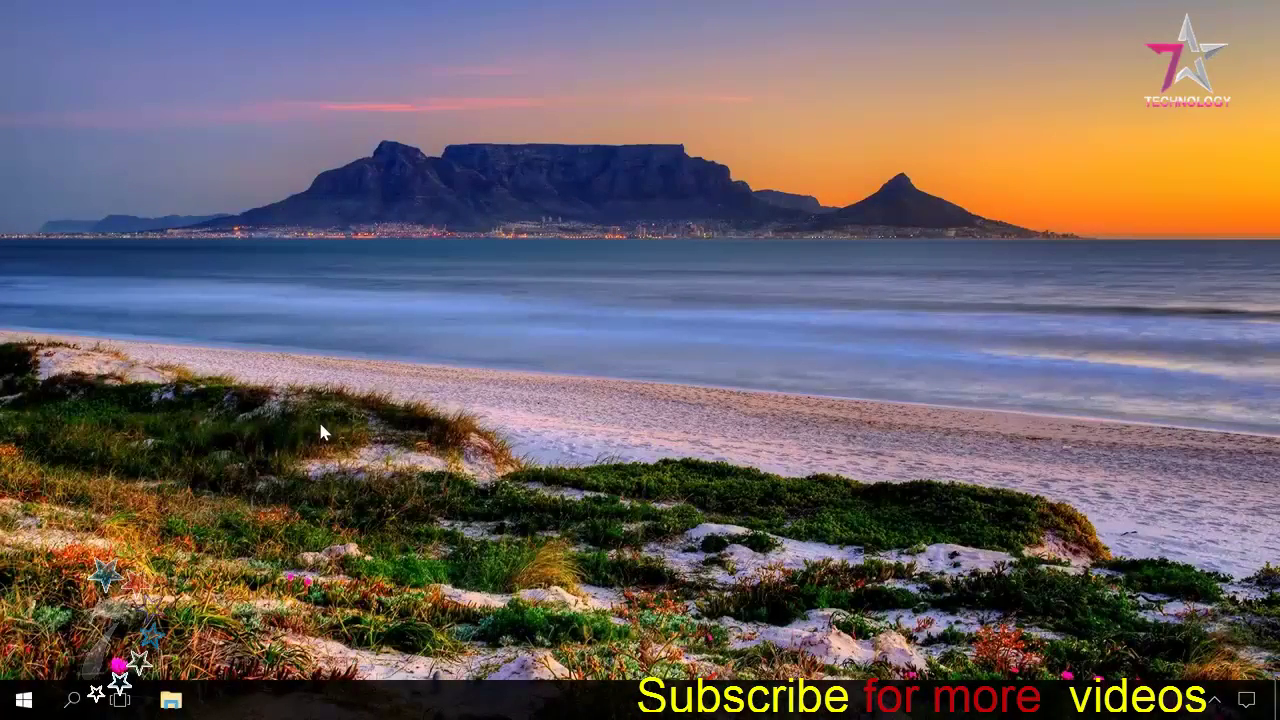
Schedule a restart in one hour by running shutdown -r -t 3600, and dismiss the notification
key("super+r")
key("End")
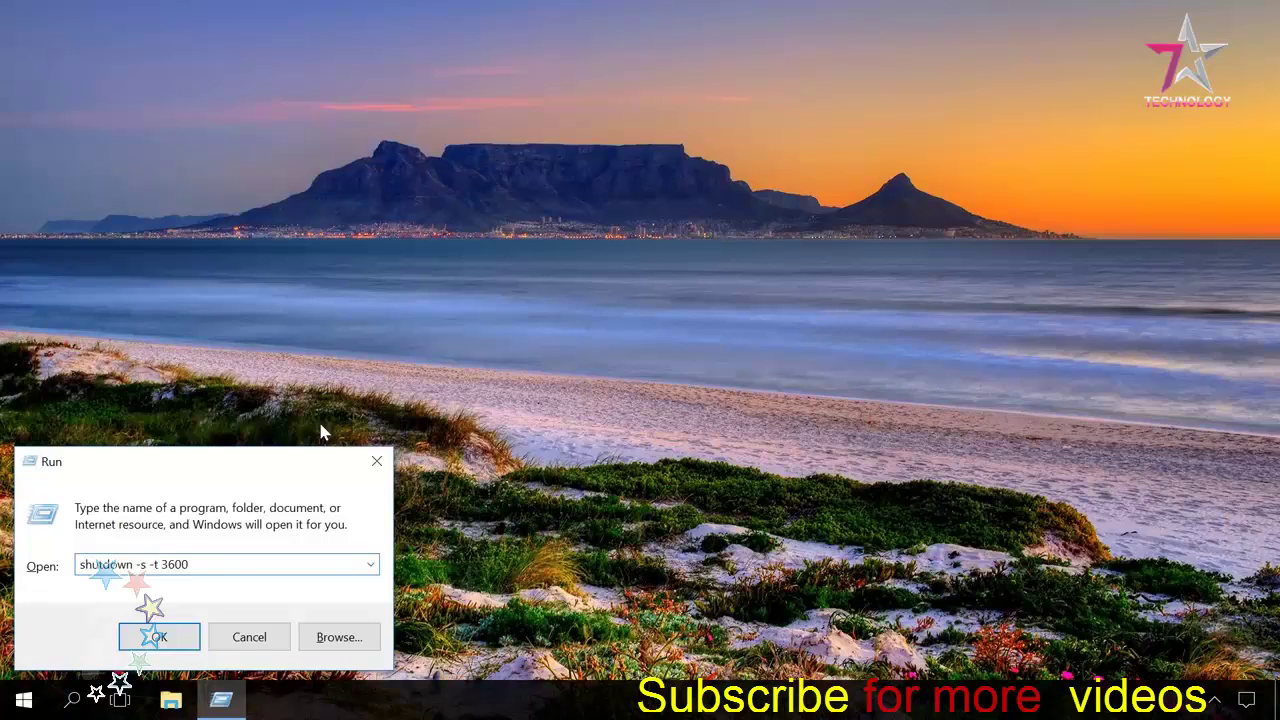
left_click(147, 564)
key("BackSpace")
type("r")
left_click(155, 636)
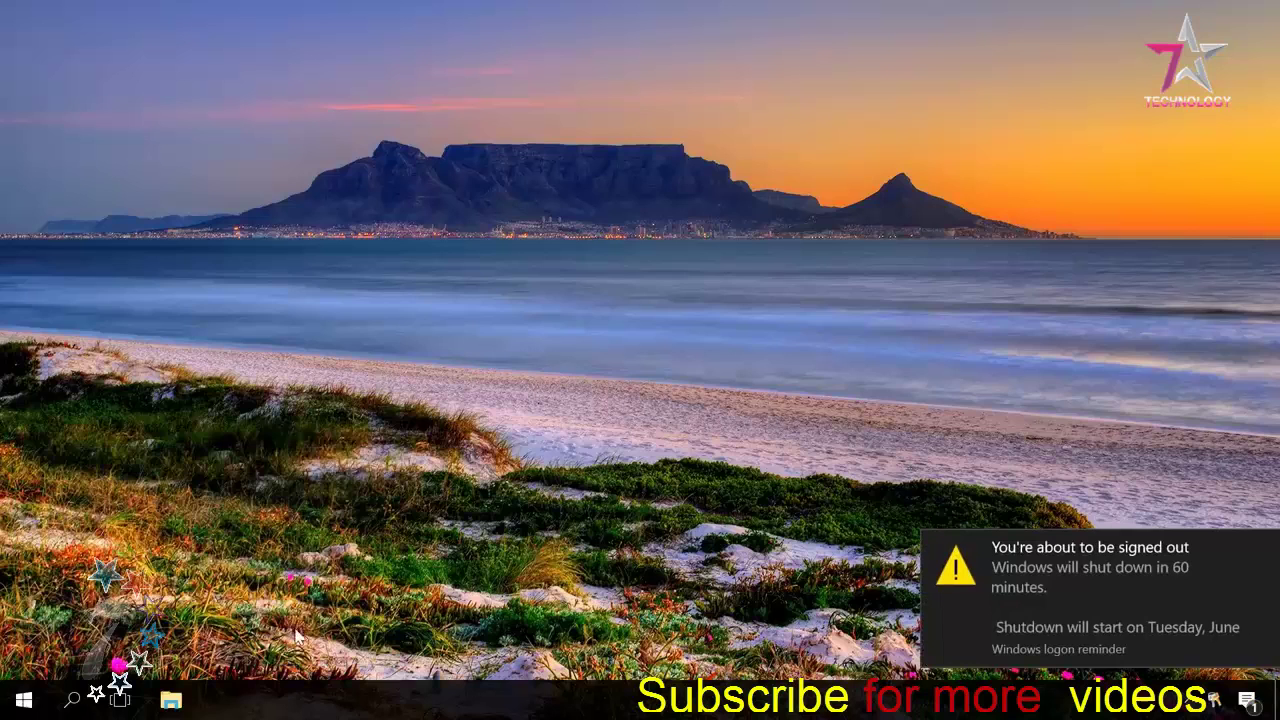
mouse_move(1143, 620)
left_click(1261, 549)
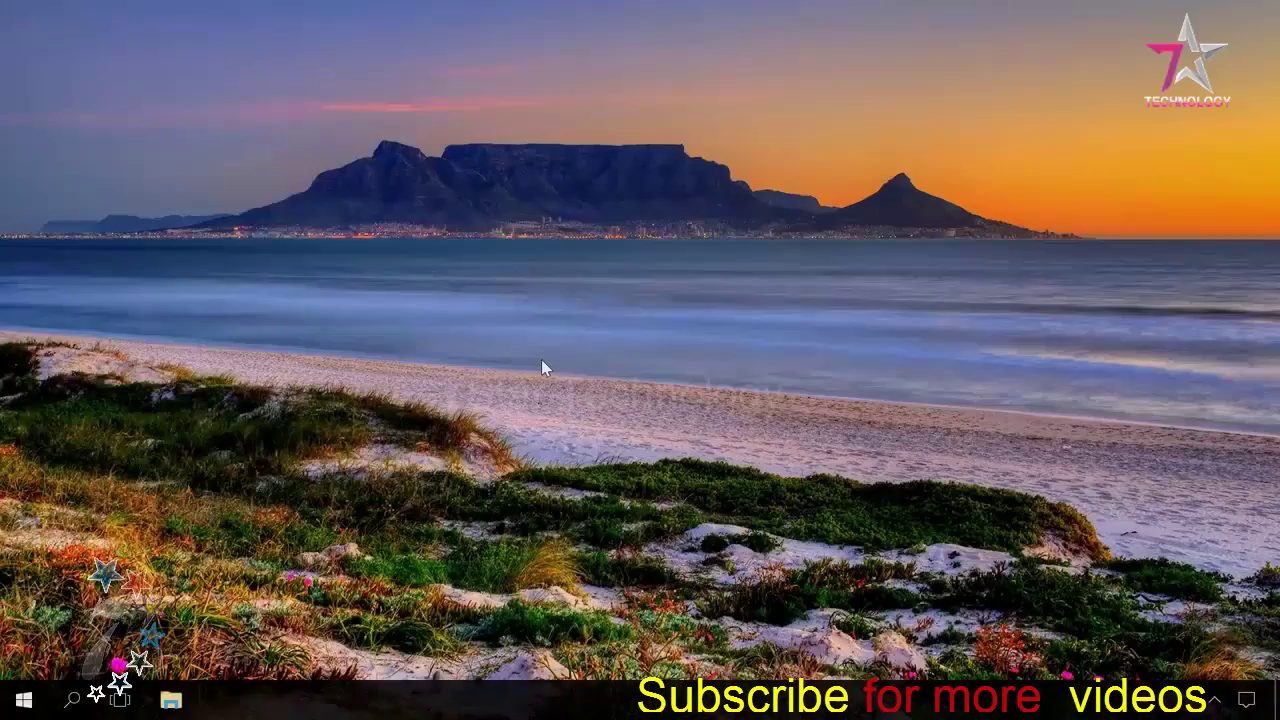
Cancel the scheduled restart by running shutdown -a, and dismiss the notification
key("super+r")
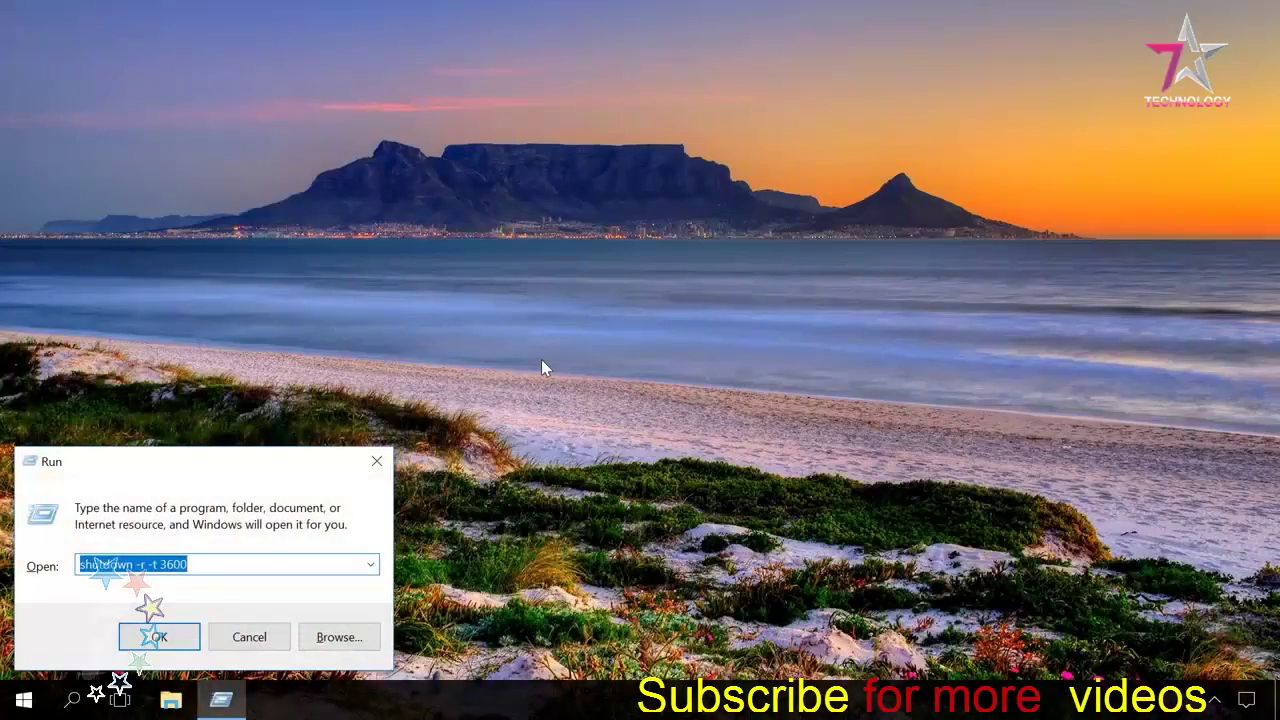
left_click(249, 560)
key("BackSpace")
key("BackSpace")
key("BackSpace")
key("BackSpace")
key("BackSpace")
key("BackSpace")
key("BackSpace")
key("BackSpace")
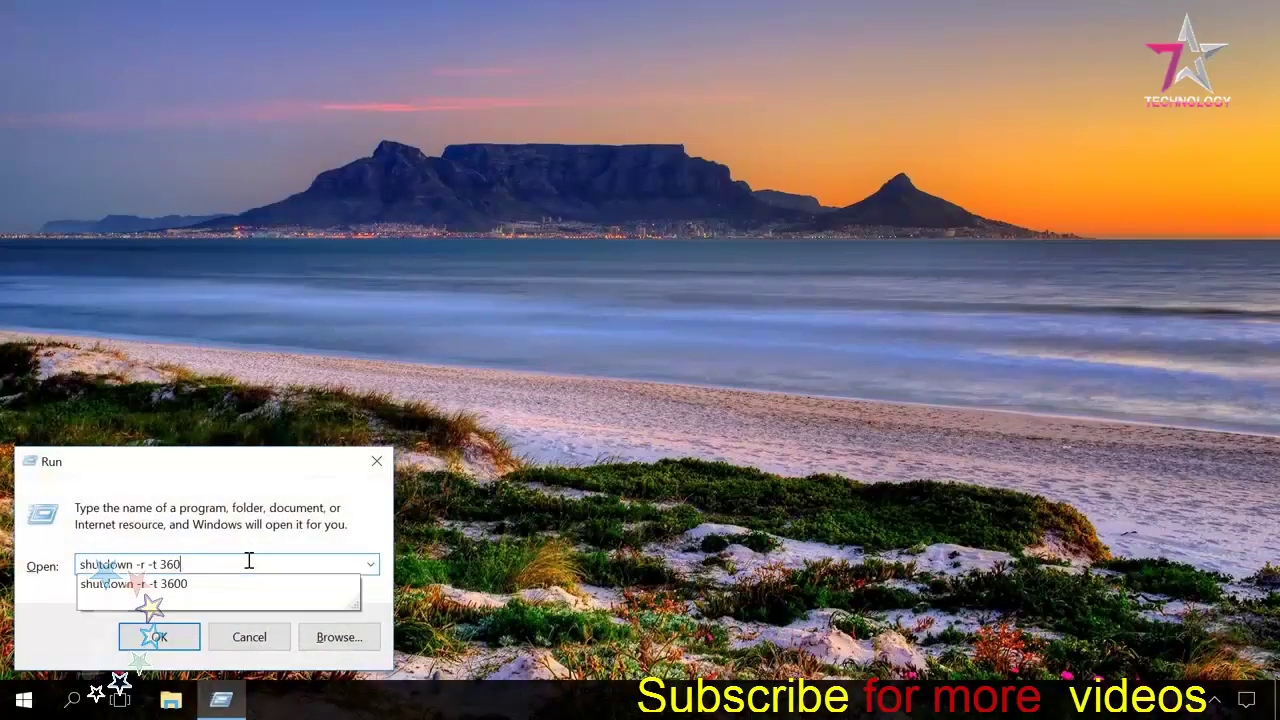
key("BackSpace")
type("a")
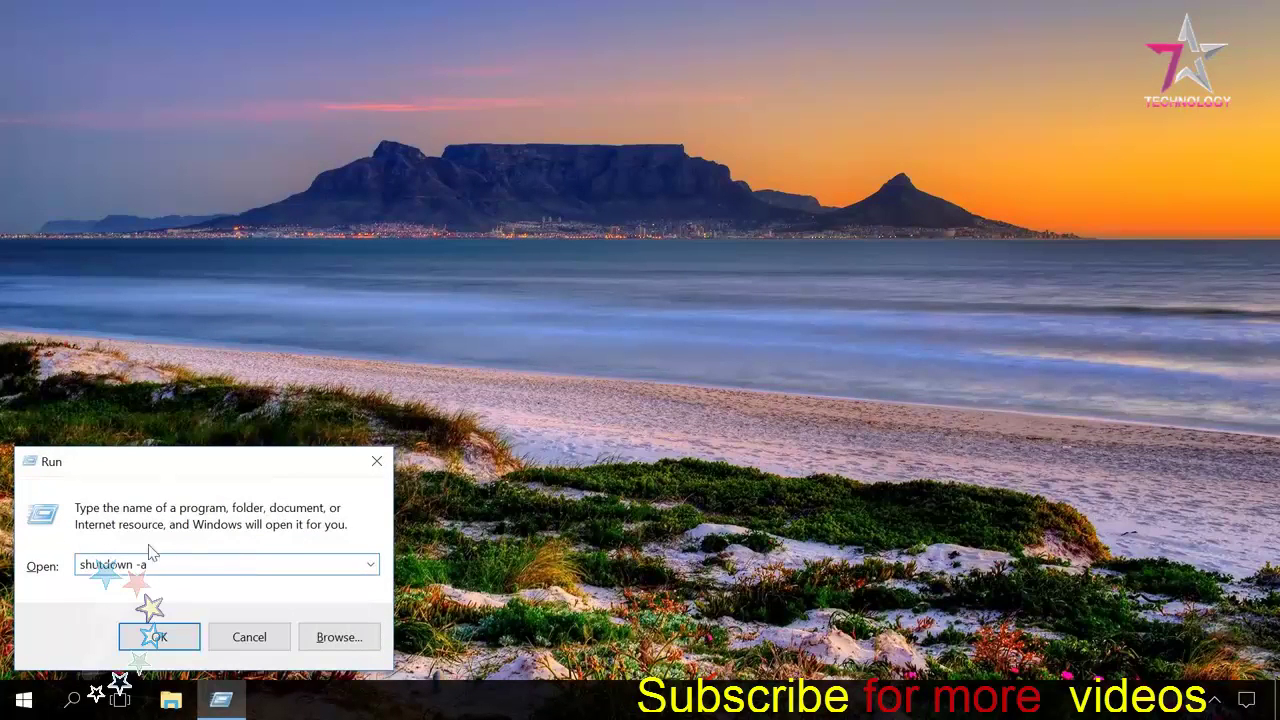
left_click(140, 637)
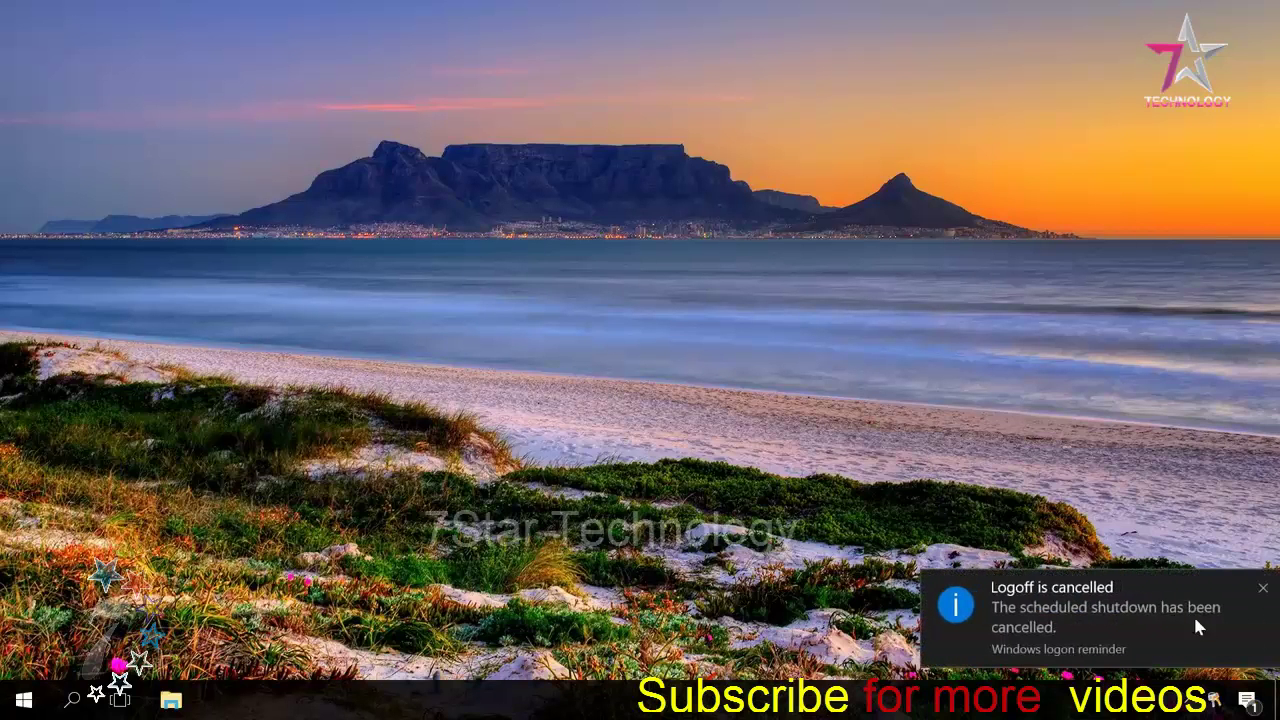
left_click(1263, 590)
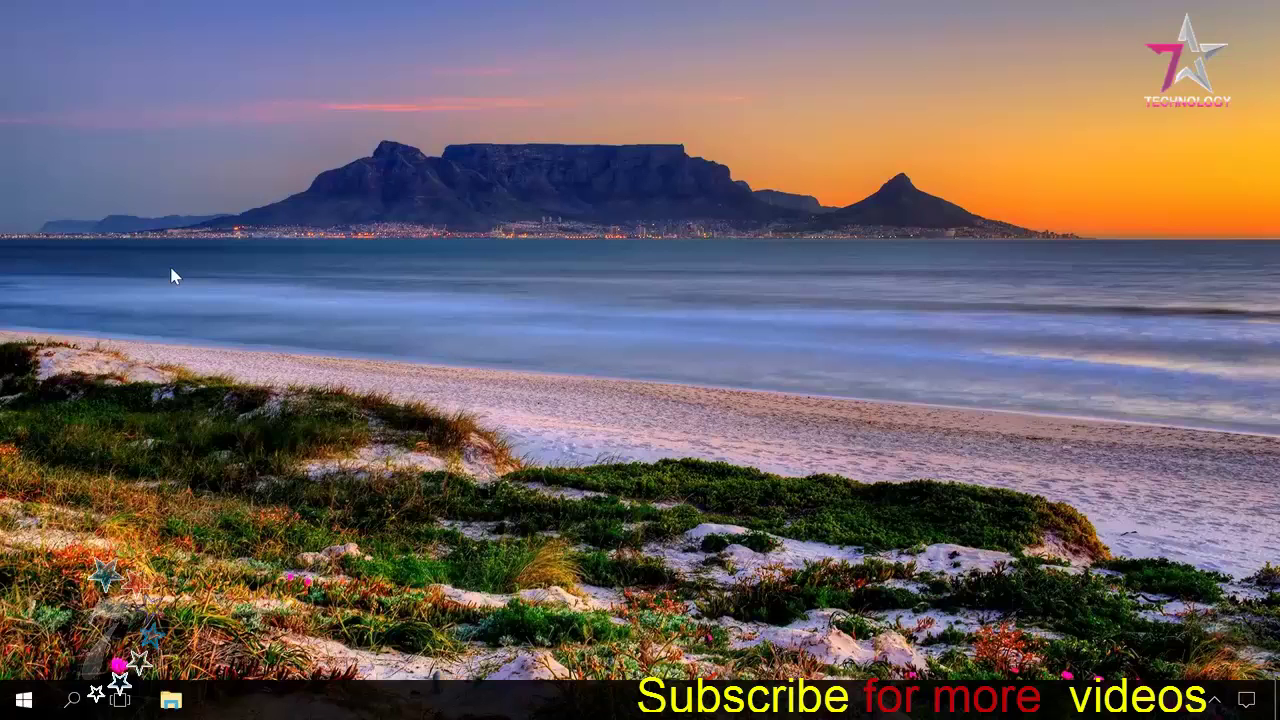
Create a desktop shortcut named shutdown for the command shutdown -s -t 3600, and run it to start the timer
right_click(171, 269)
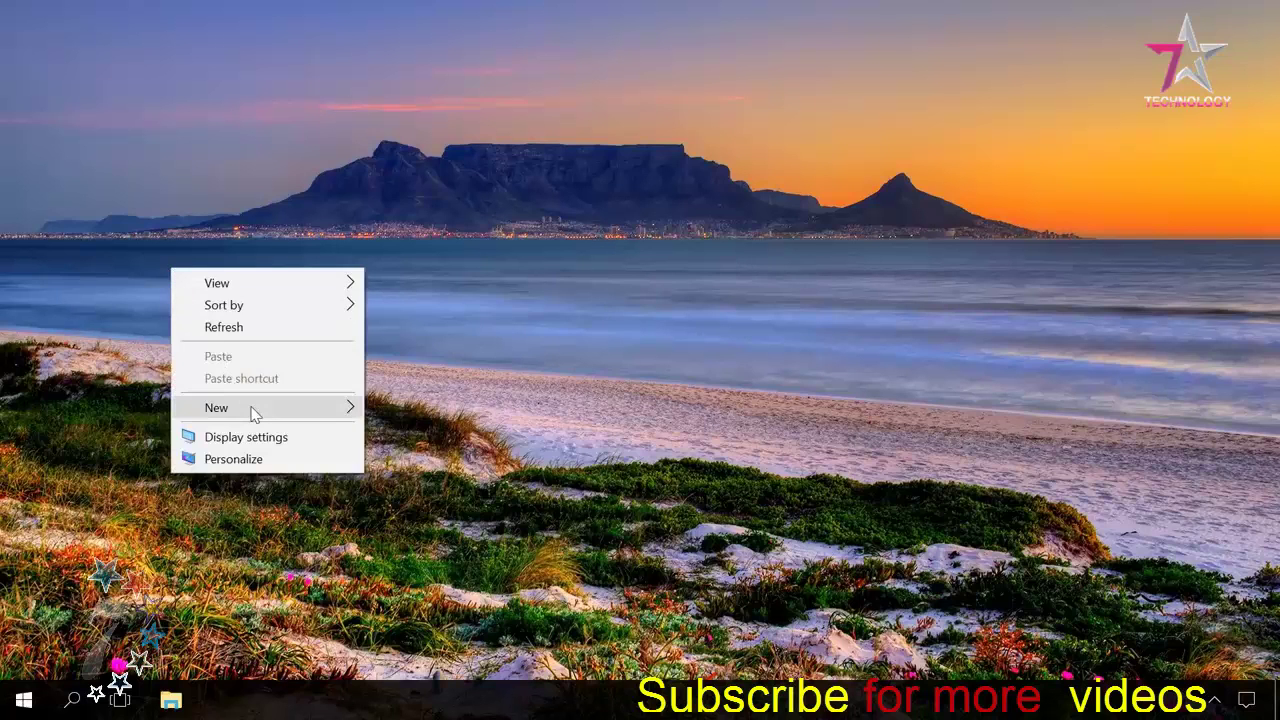
mouse_move(252, 414)
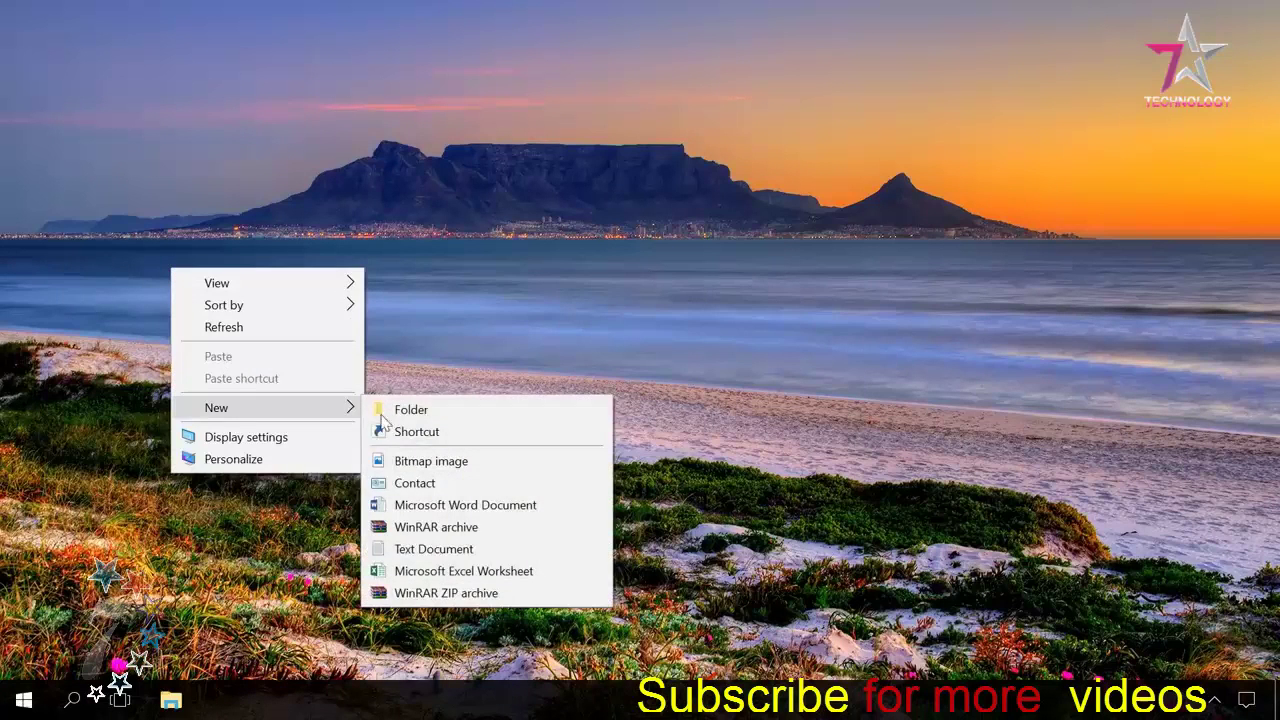
left_click(406, 430)
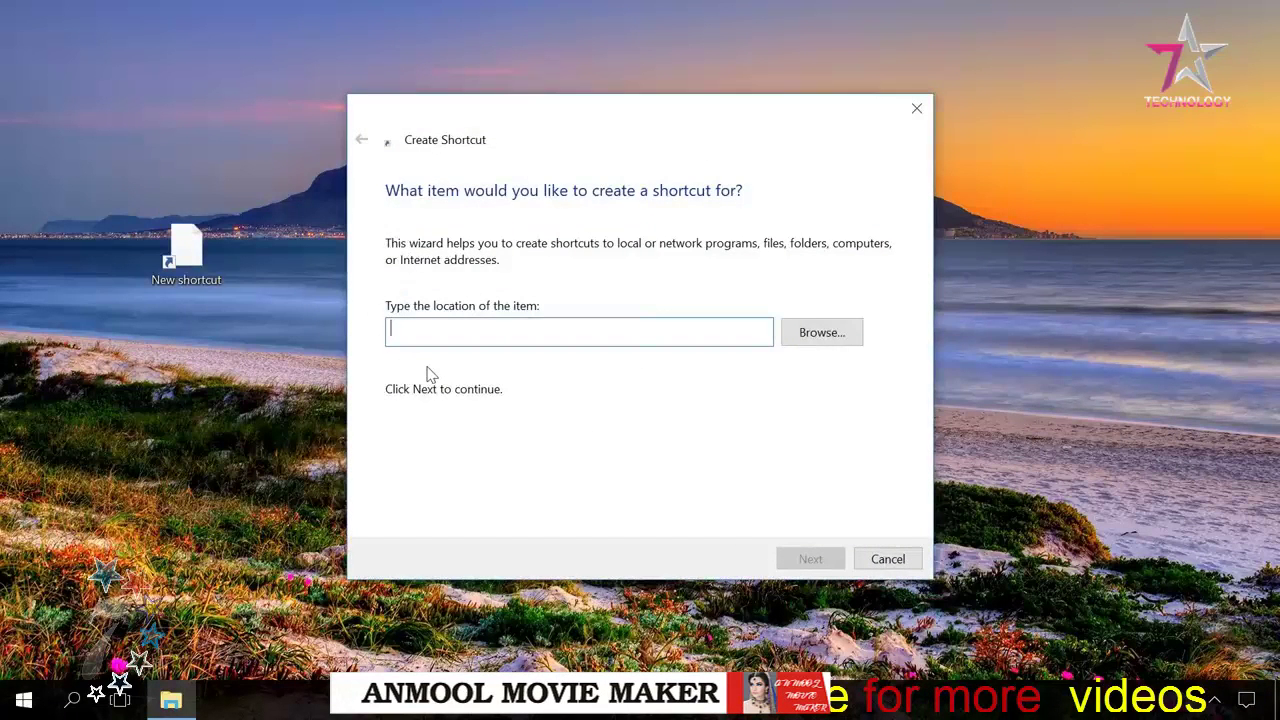
type("shutdown -s -t 3600")
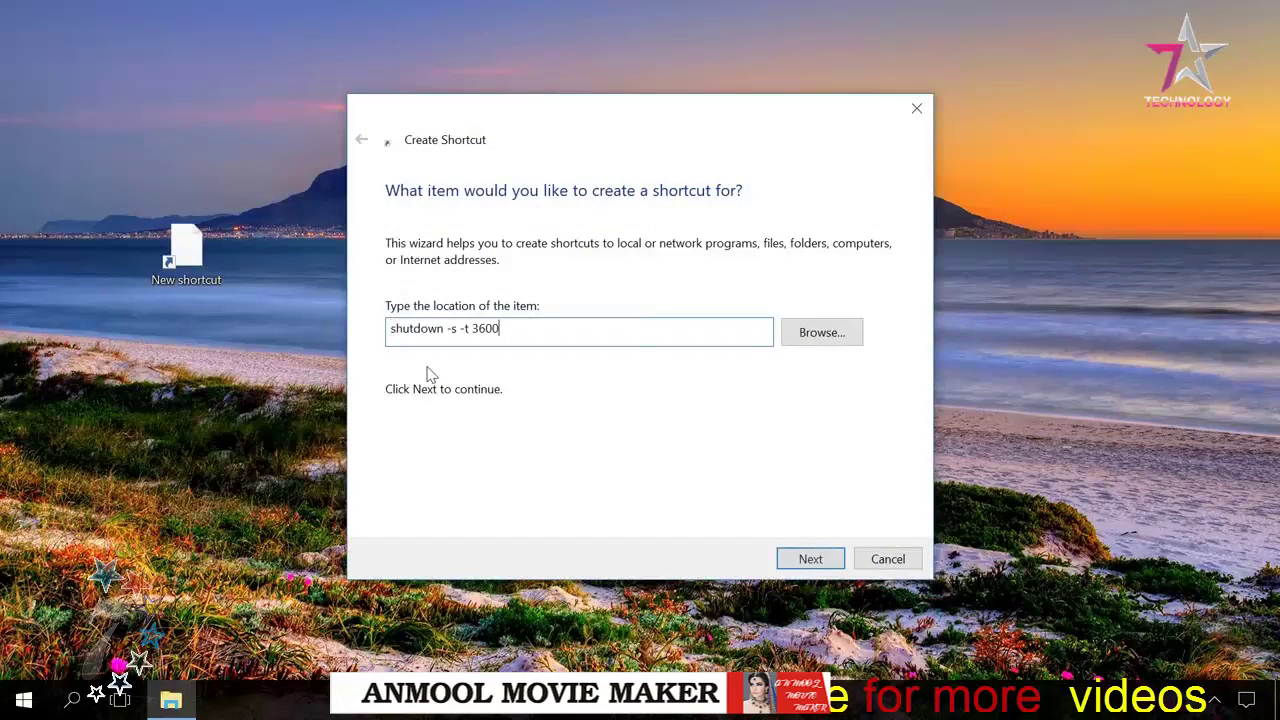
left_click(810, 560)
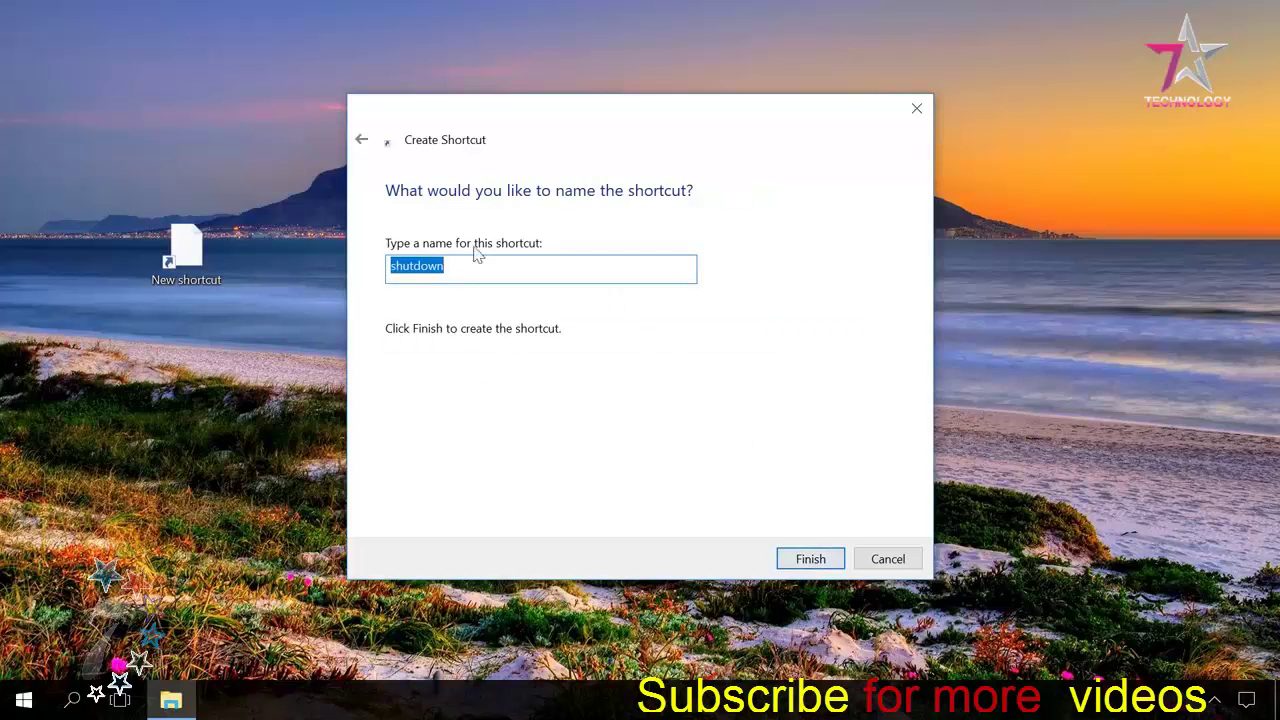
left_click(816, 560)
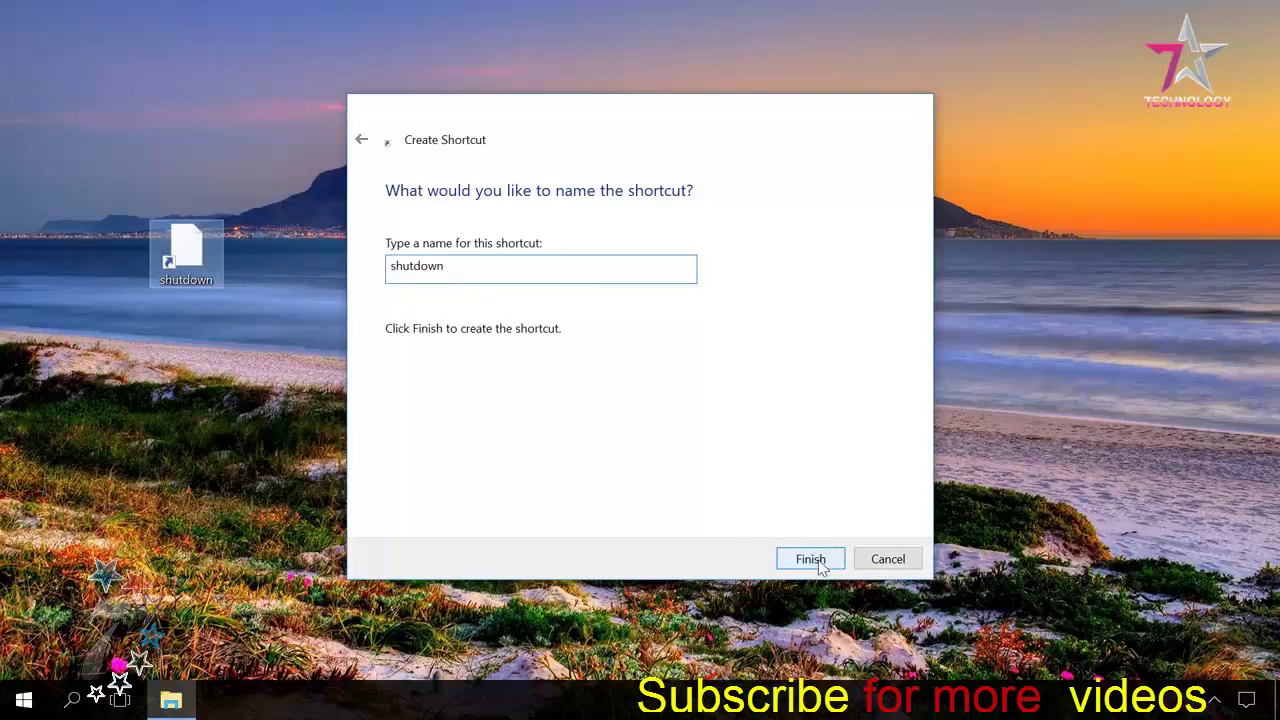
left_click(297, 310)
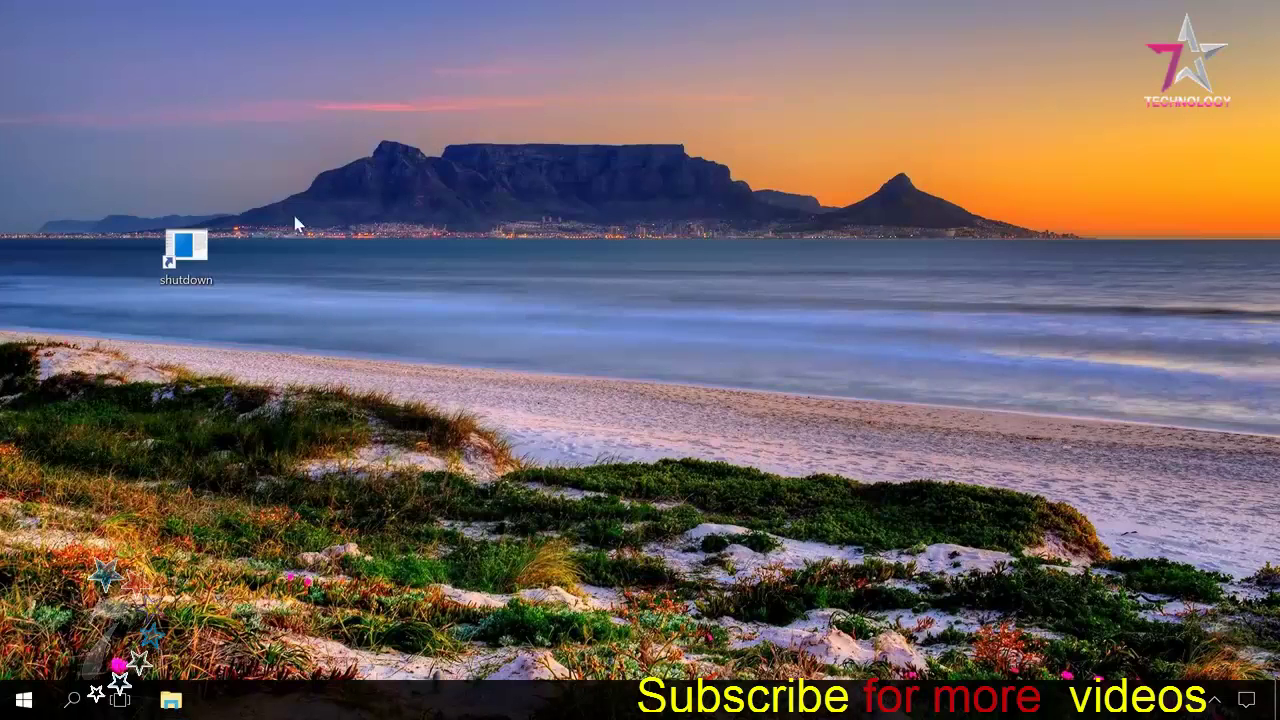
double_click(186, 250)
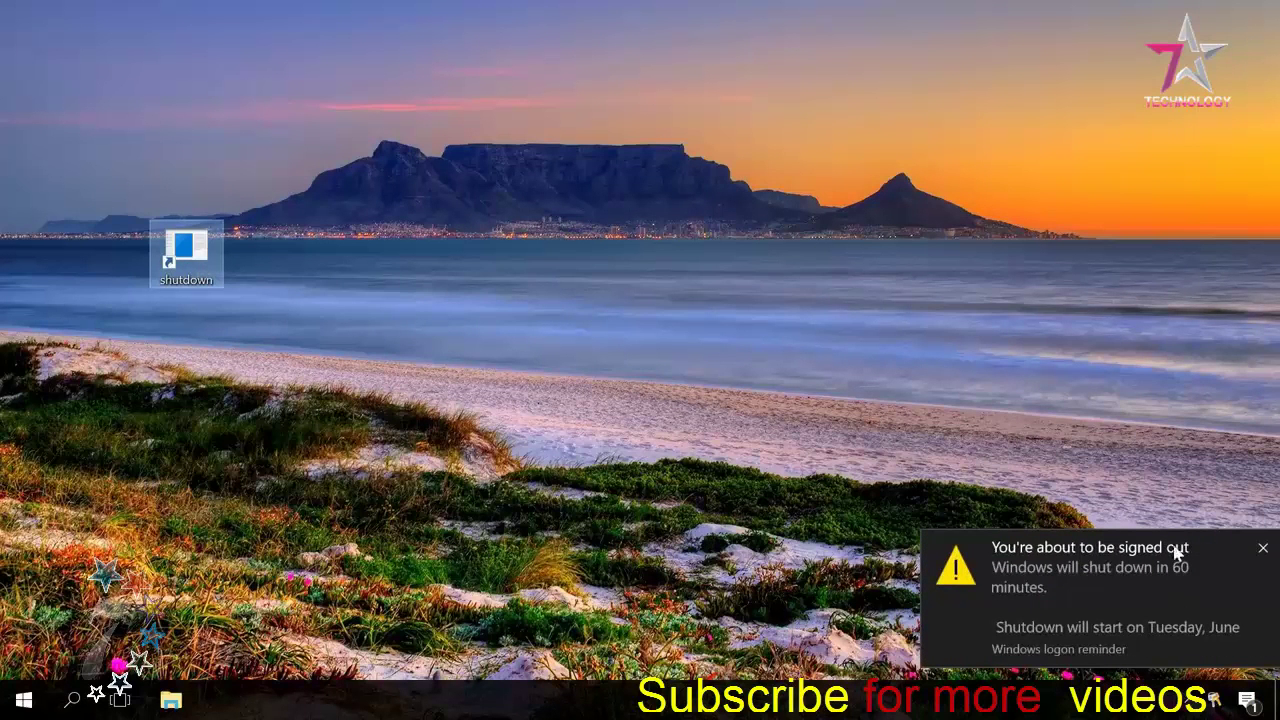
left_click(1262, 552)
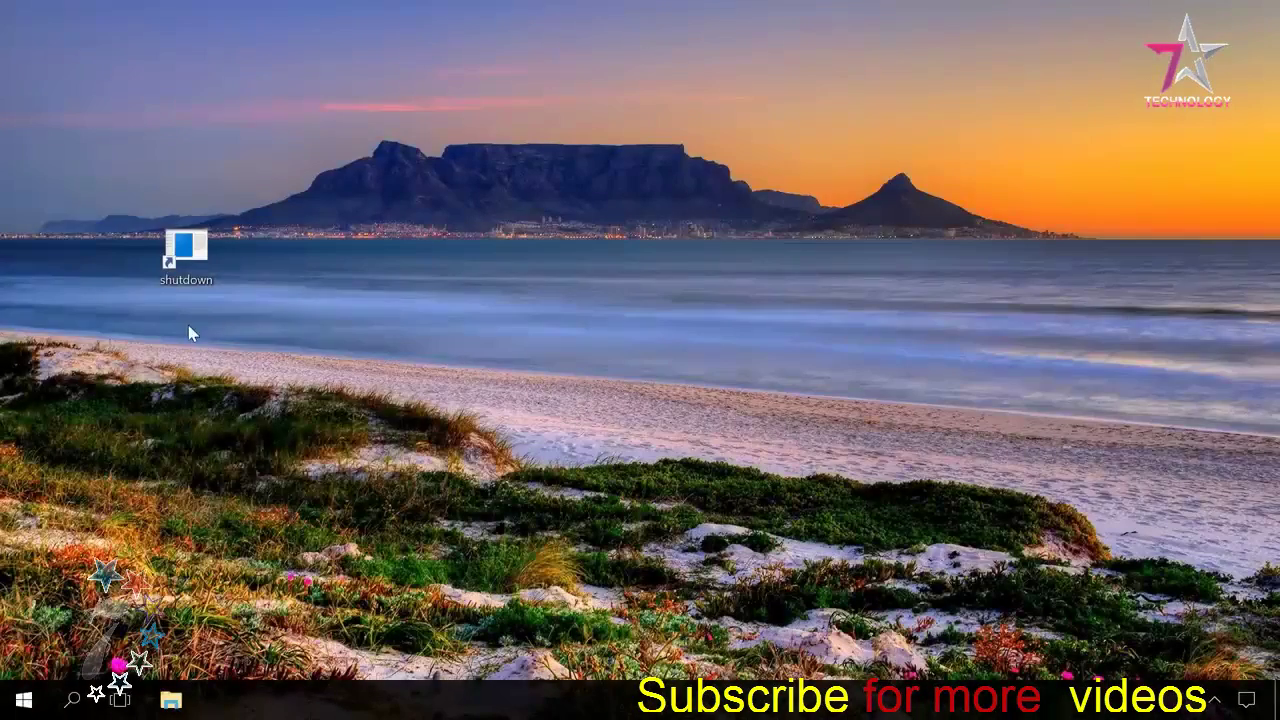
Create a second desktop shortcut for the command shutdown -a, keeping the suggested name shutdown (2)
right_click(190, 328)
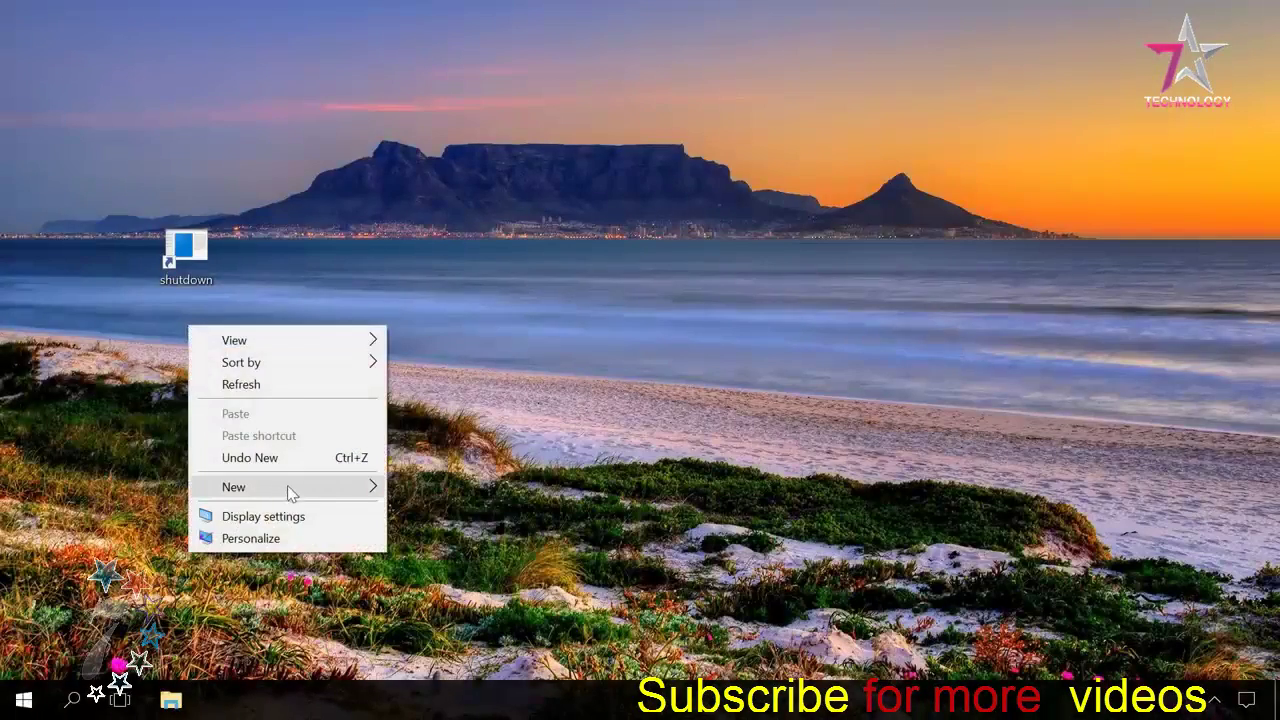
mouse_move(286, 491)
left_click(437, 511)
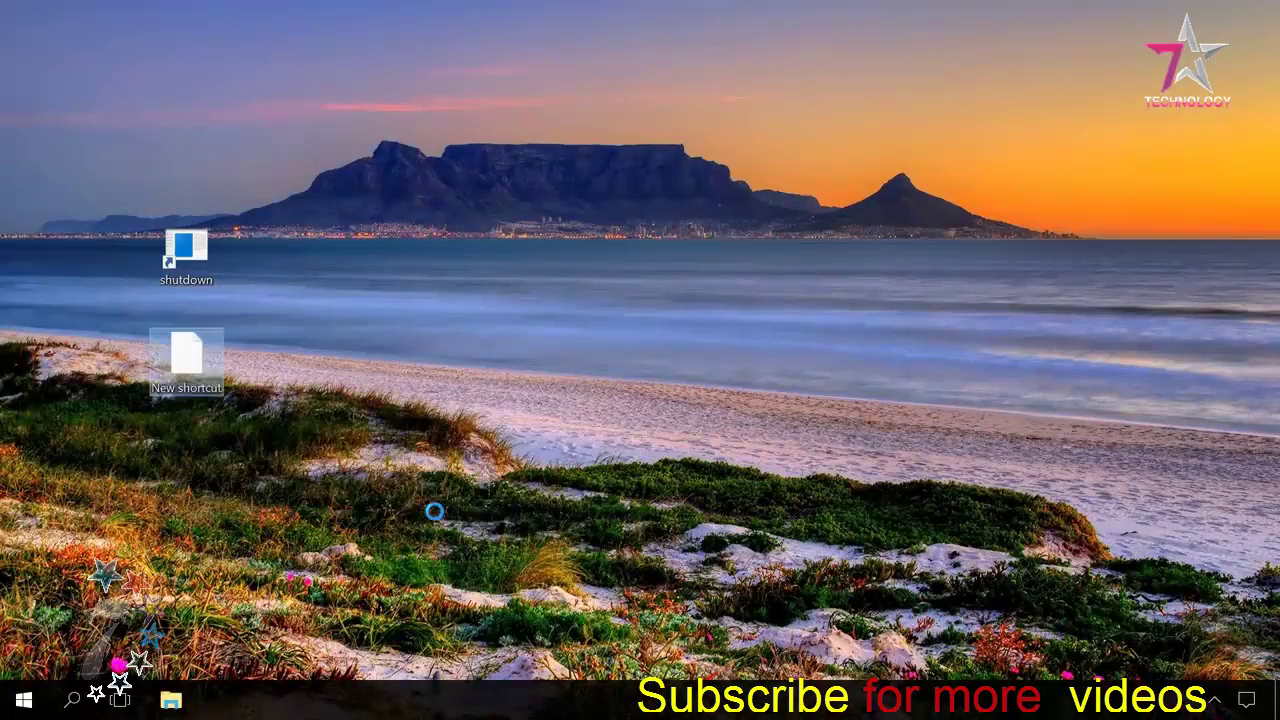
type("shutdown -a")
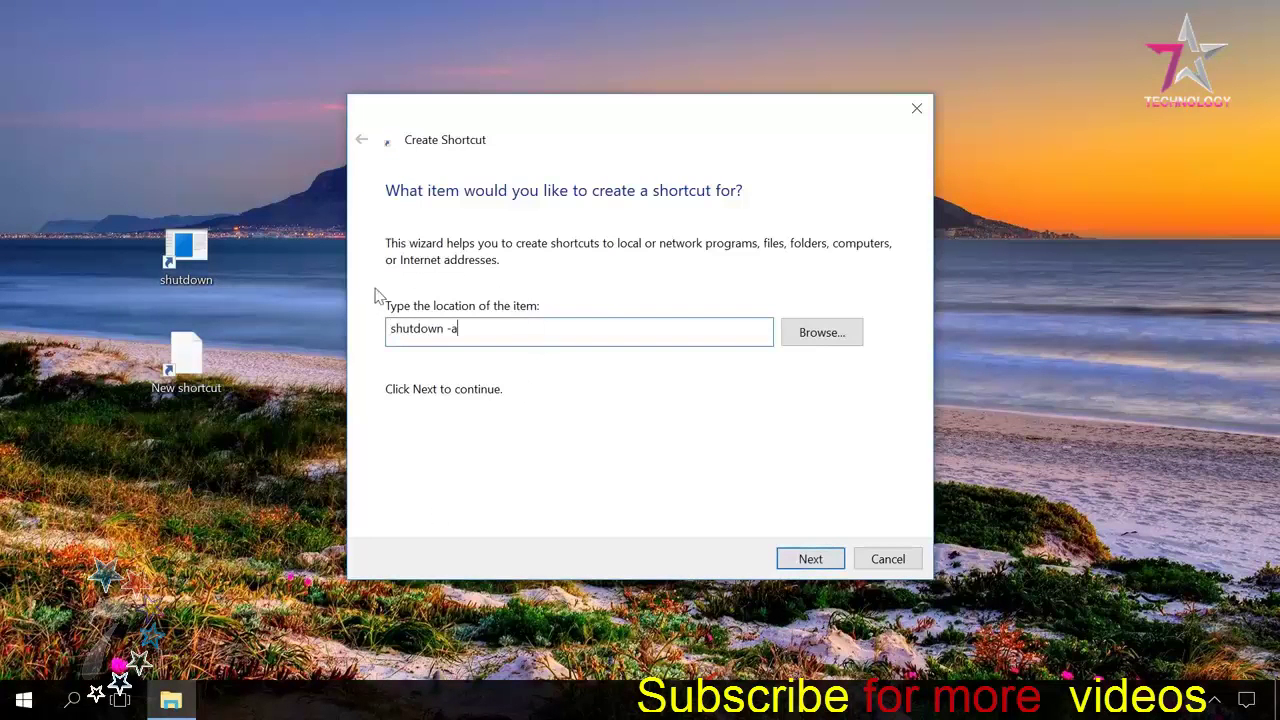
left_click(812, 560)
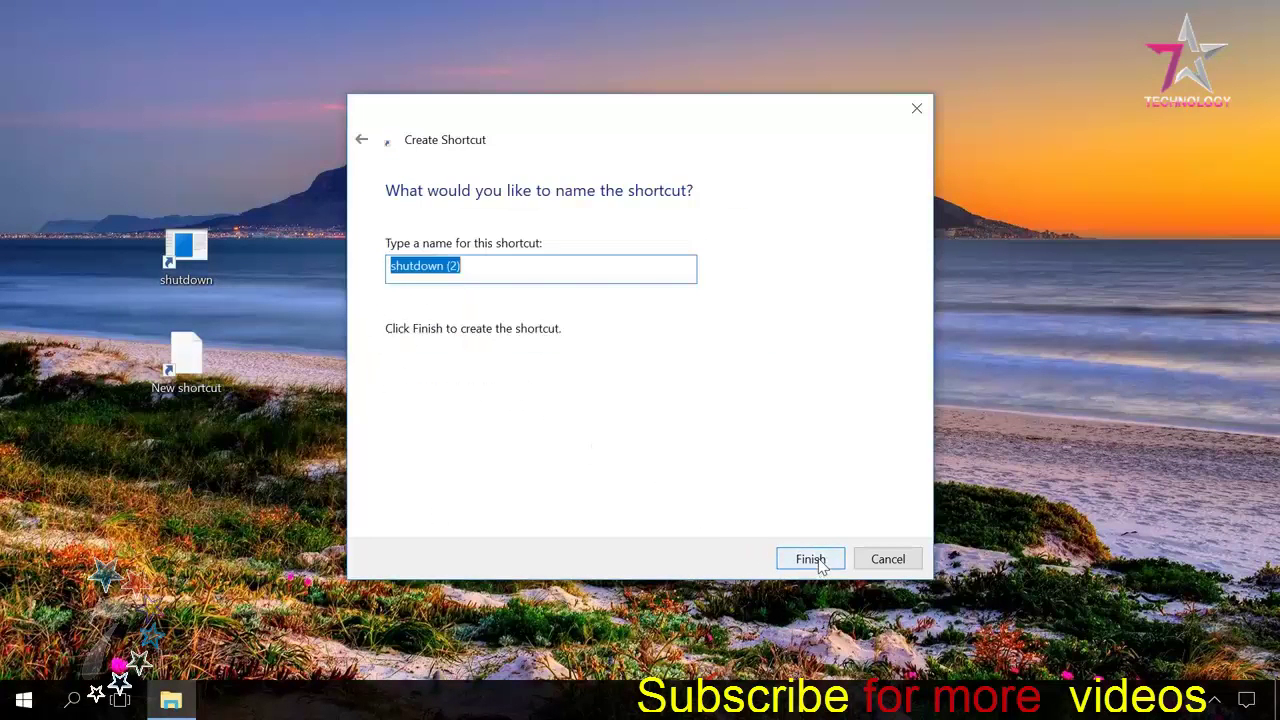
left_click(820, 565)
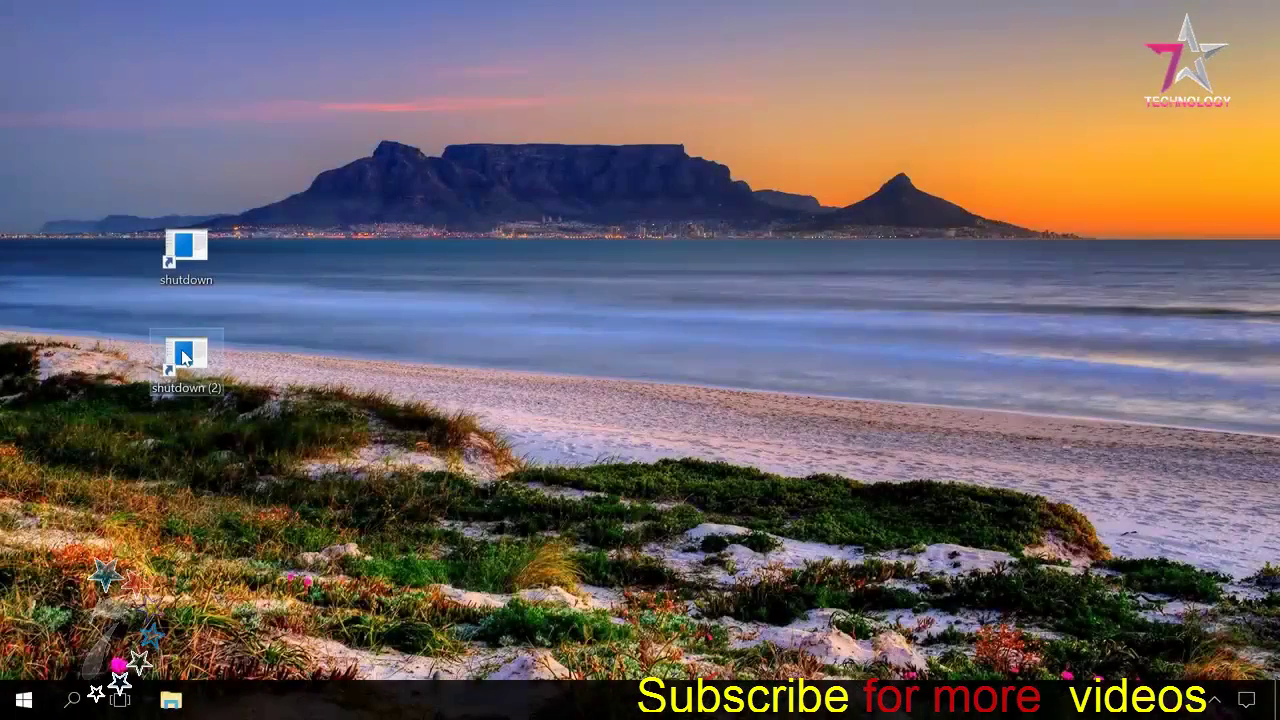
Pin the shutdown (2) shortcut to the taskbar and delete it from the desktop
right_click(184, 357)
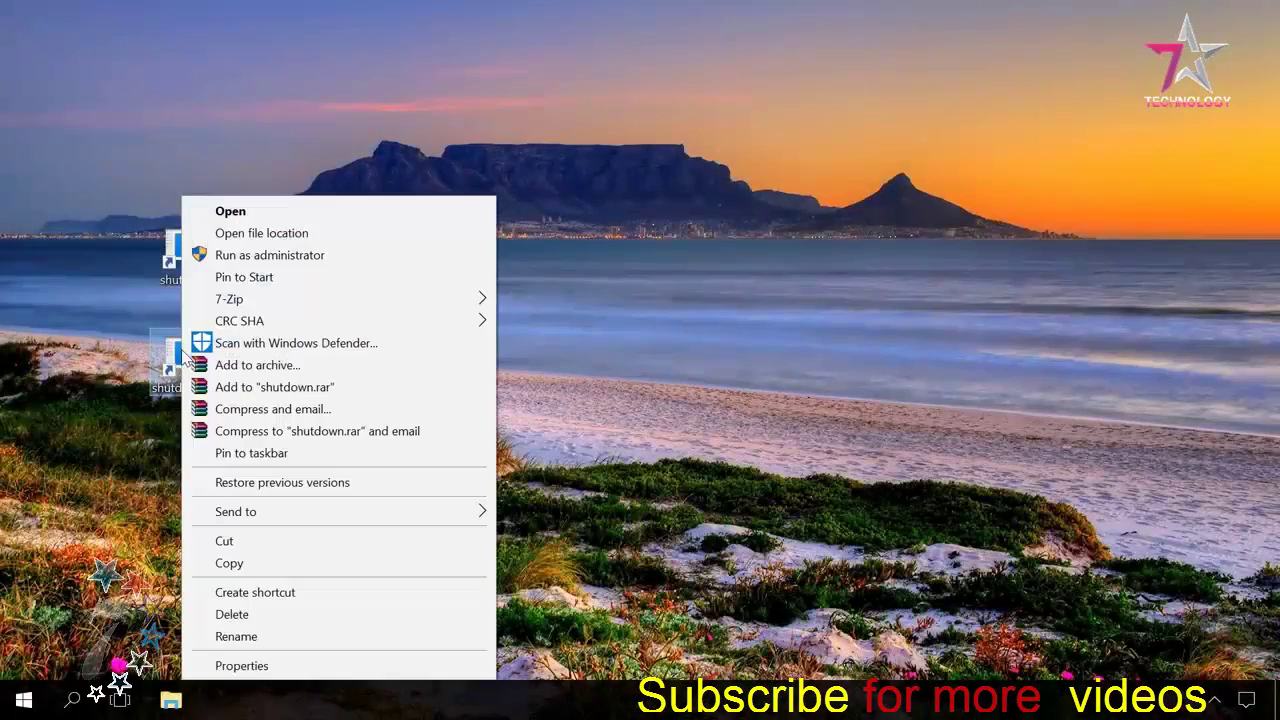
left_click(238, 453)
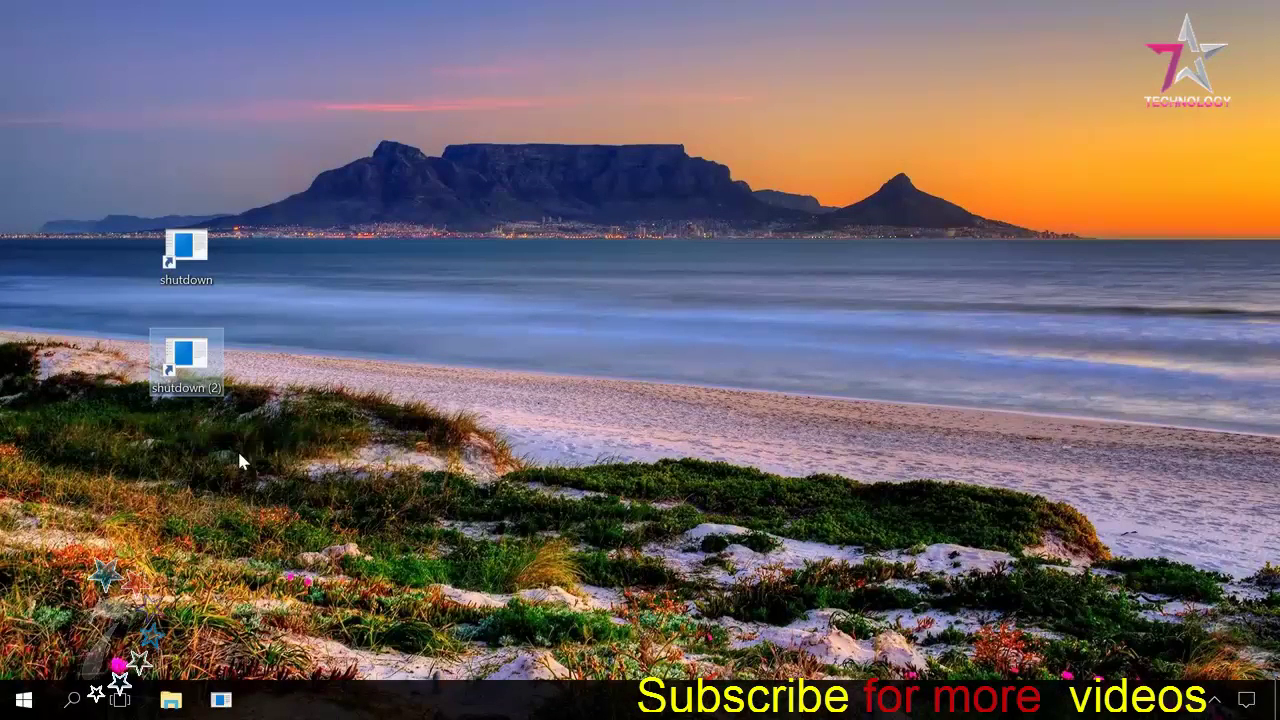
right_click(176, 356)
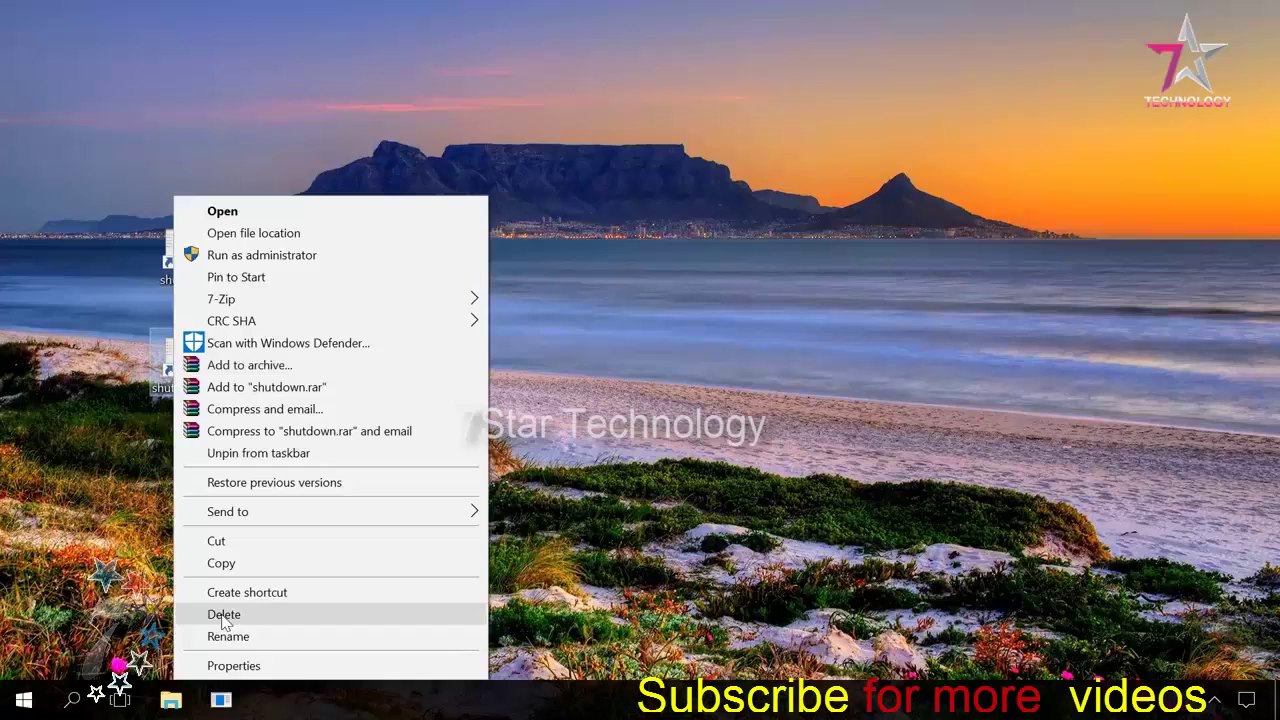
left_click(223, 616)
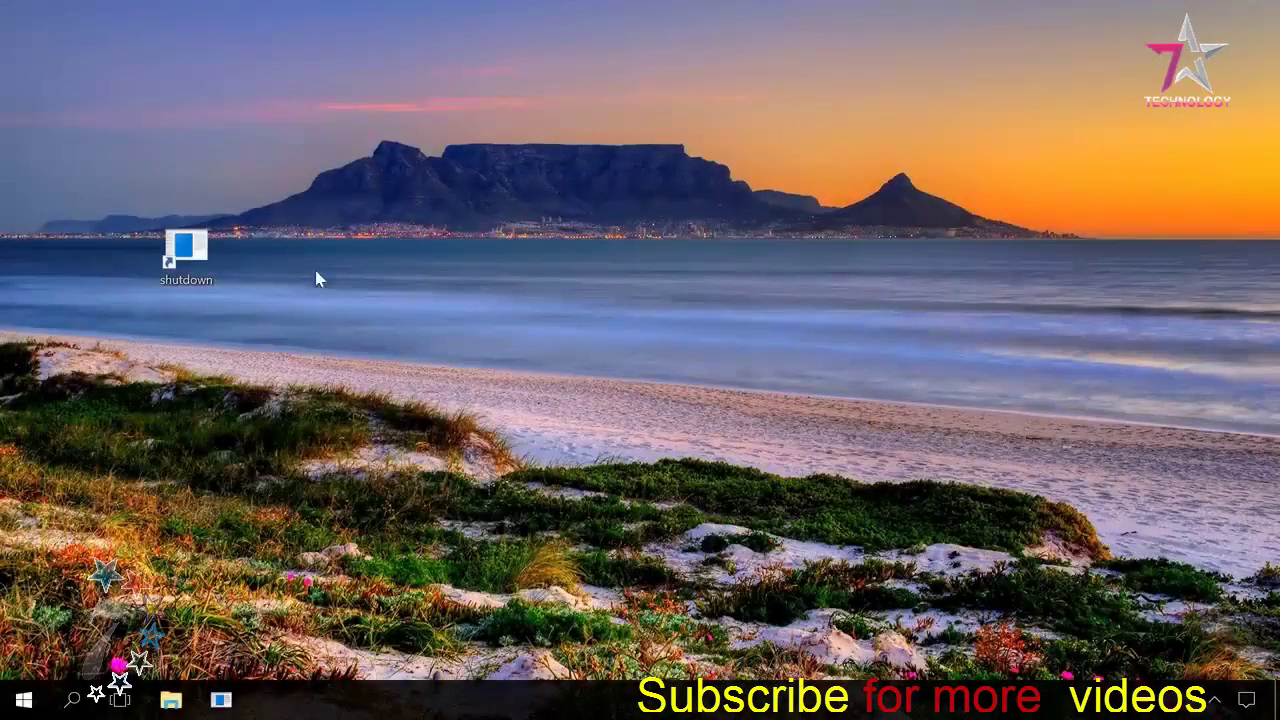
Change the desktop shutdown shortcut's icon to the red power symbol from shell32.dll and apply it
right_click(208, 284)
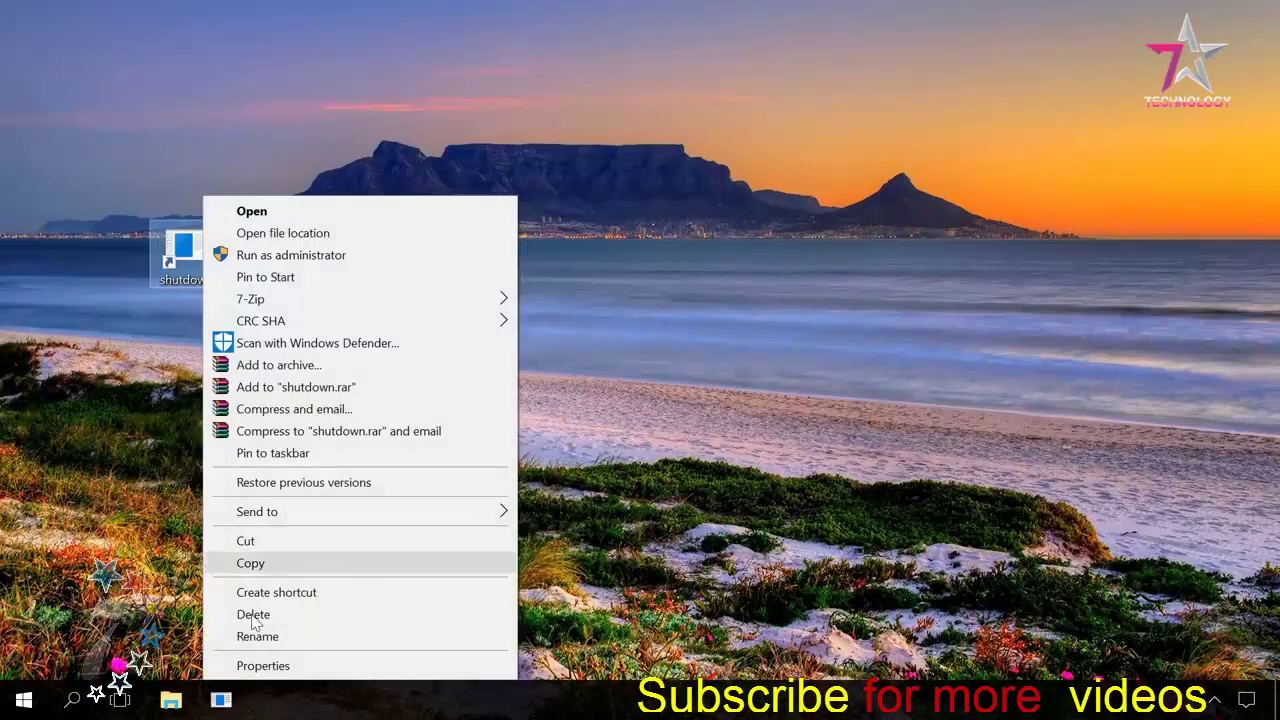
left_click(251, 663)
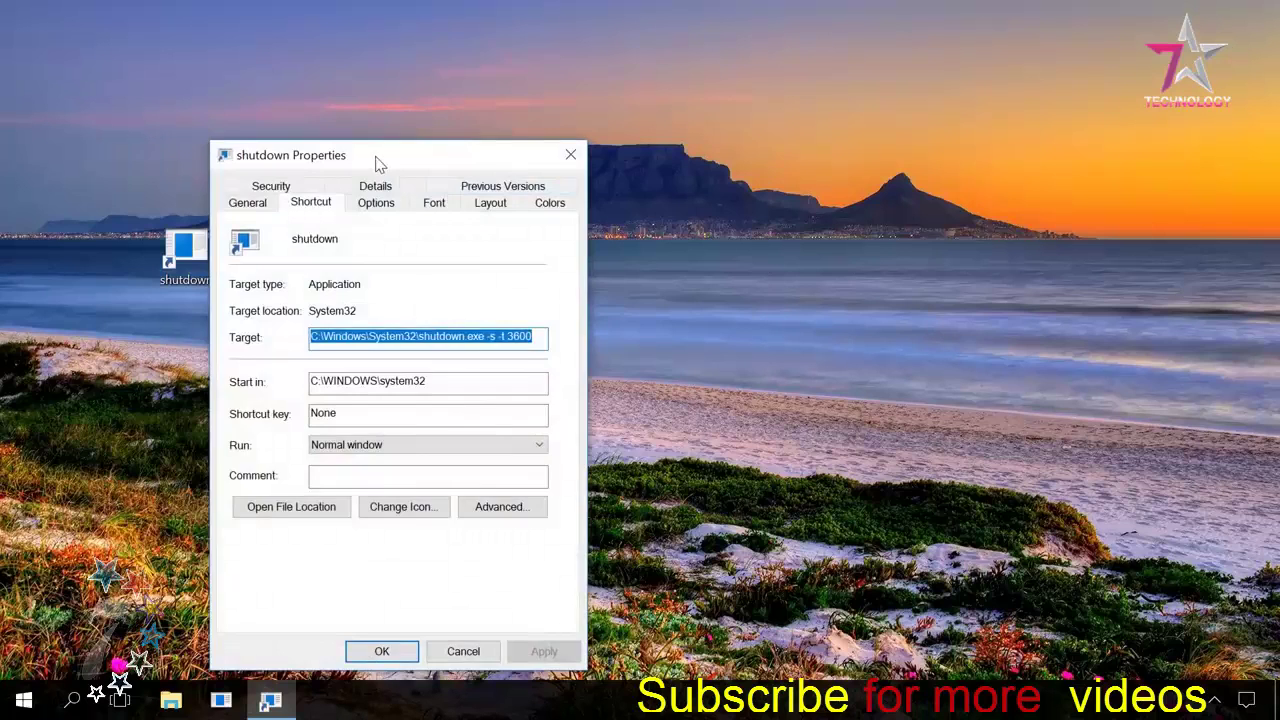
left_click_drag(374, 160, 448, 84)
left_click(382, 124)
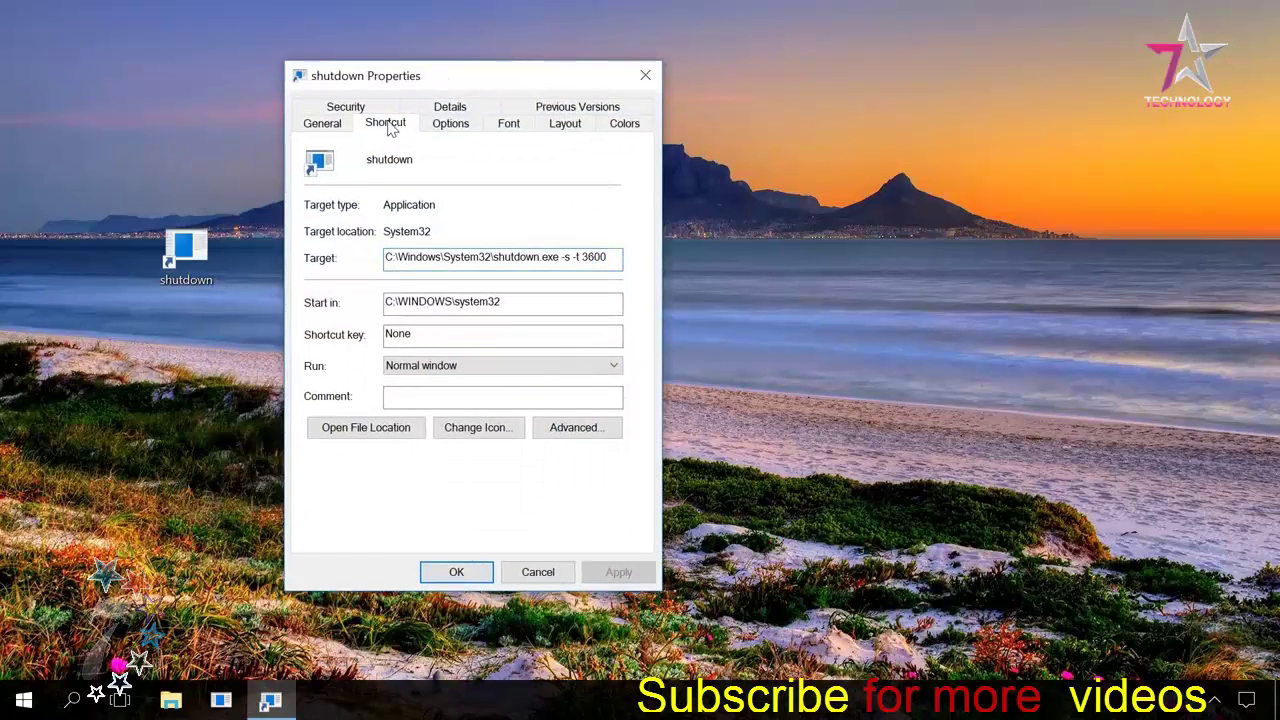
left_click(473, 428)
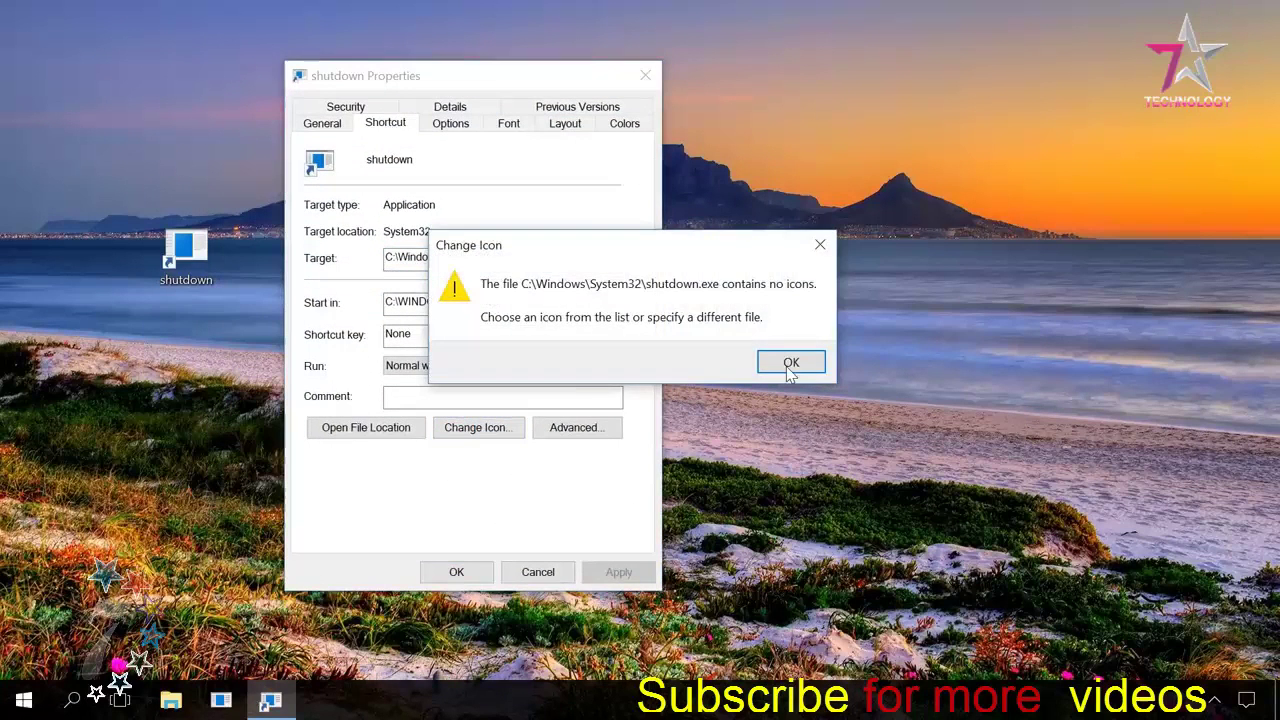
left_click(788, 368)
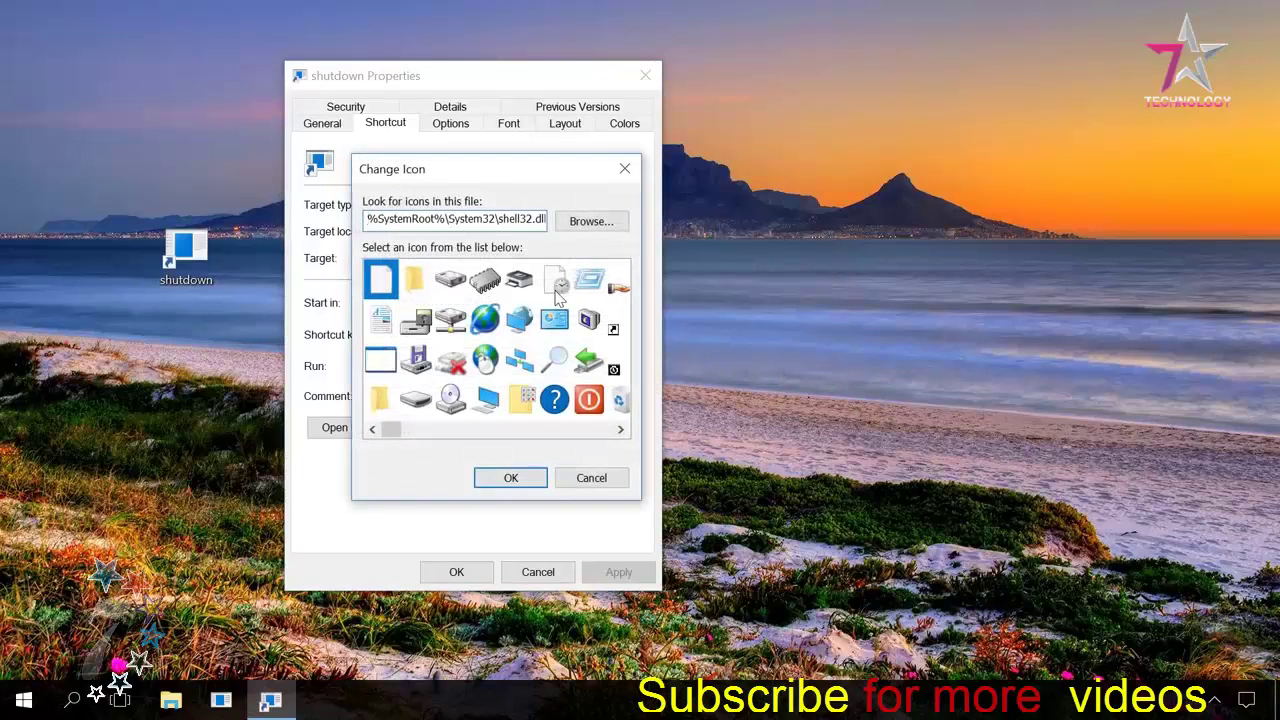
left_click(594, 401)
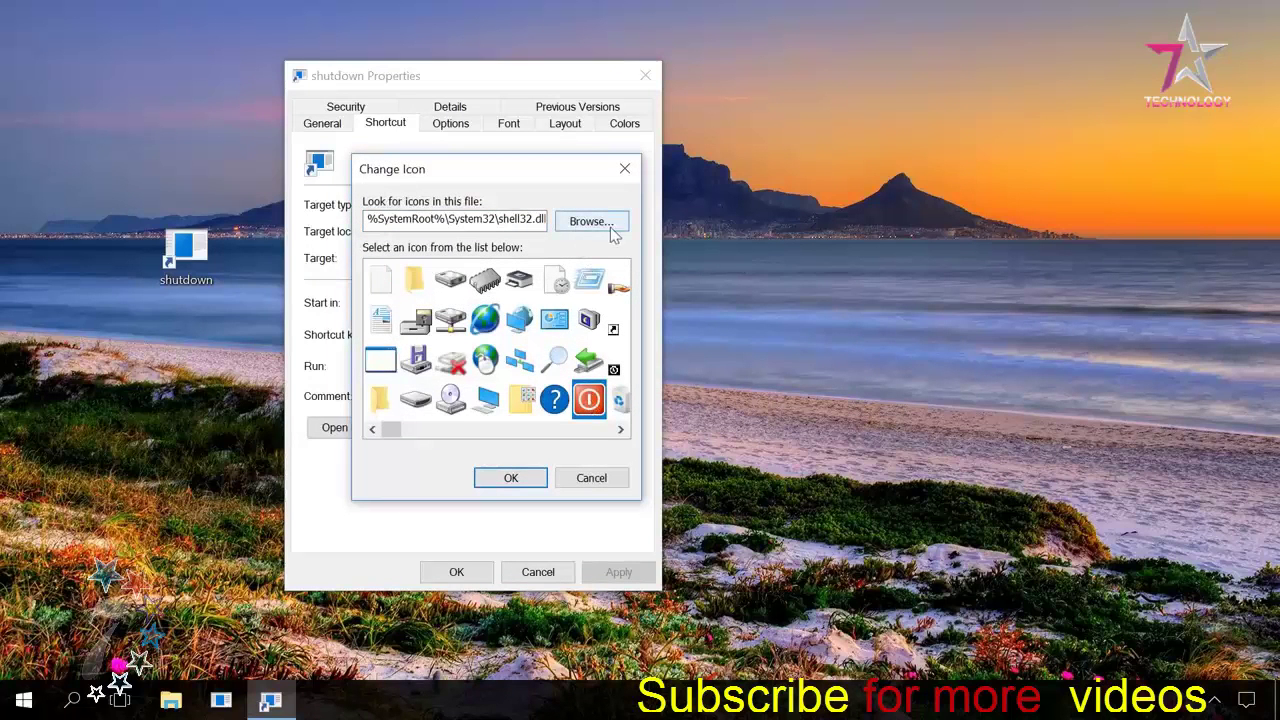
left_click(512, 479)
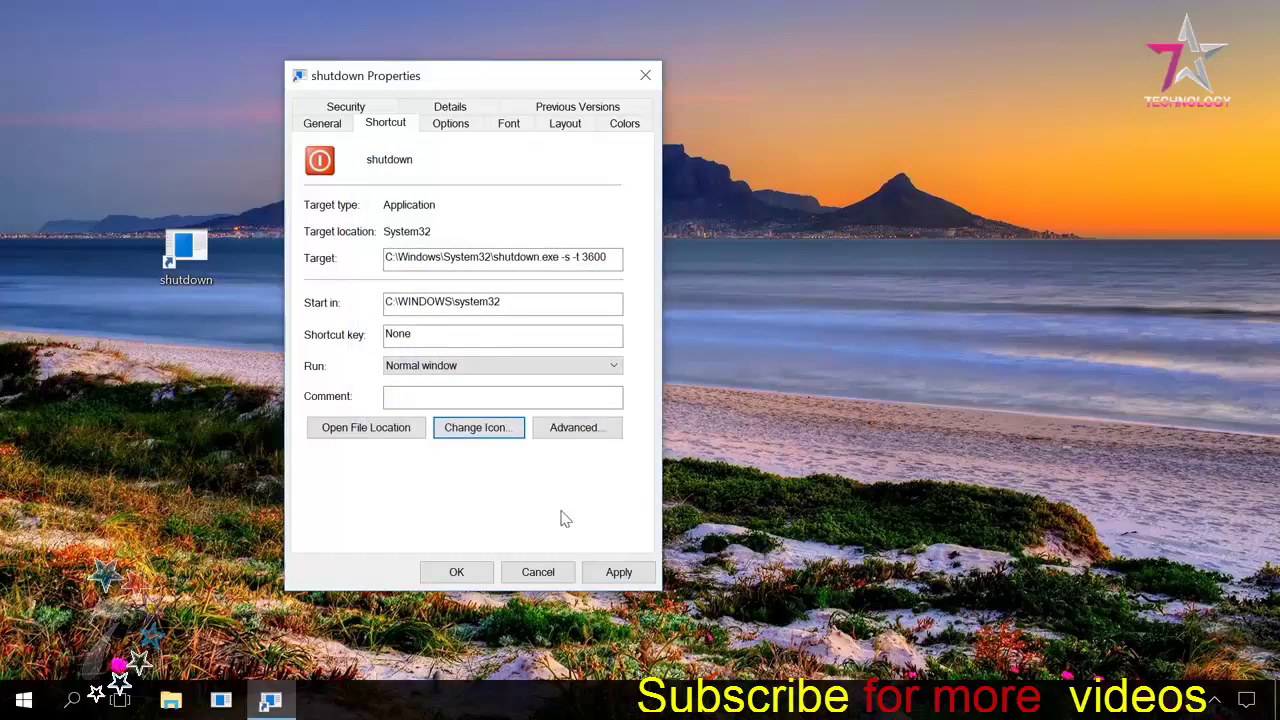
left_click(619, 573)
left_click(455, 573)
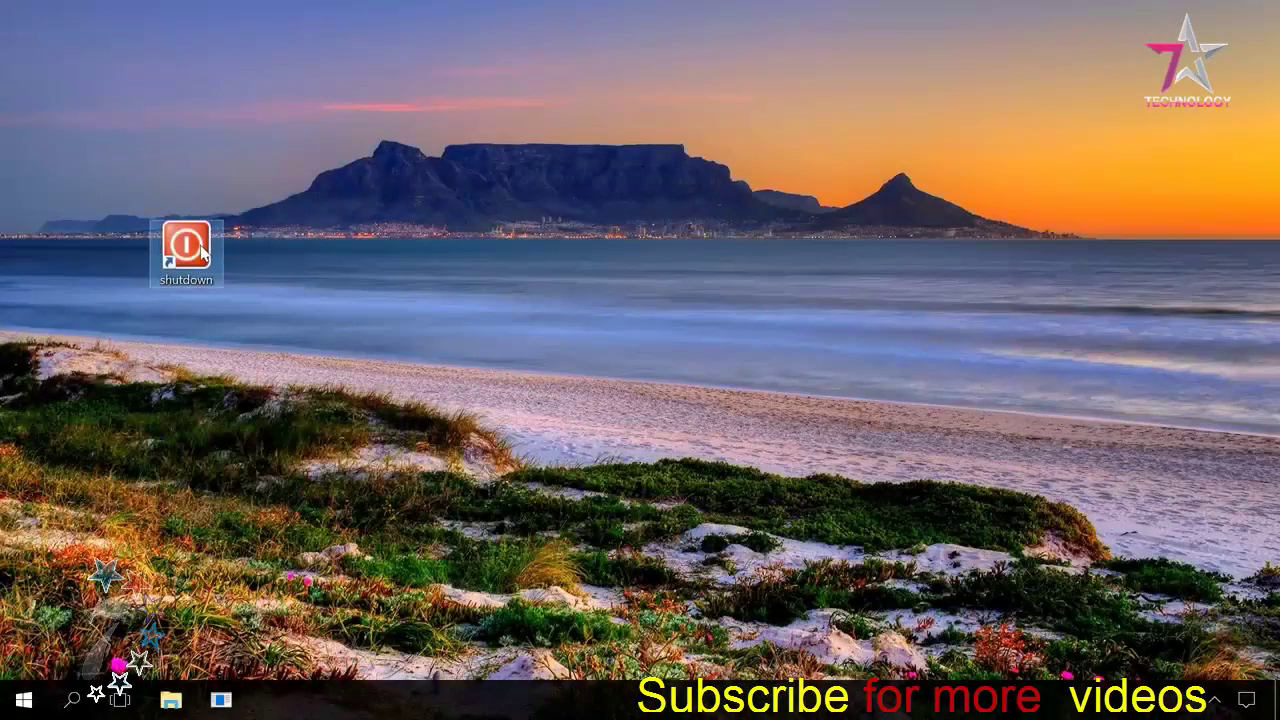
Set the timer in the desktop shutdown shortcut's target to 7200 seconds and save the shortcut properties
right_click(201, 279)
left_click(272, 668)
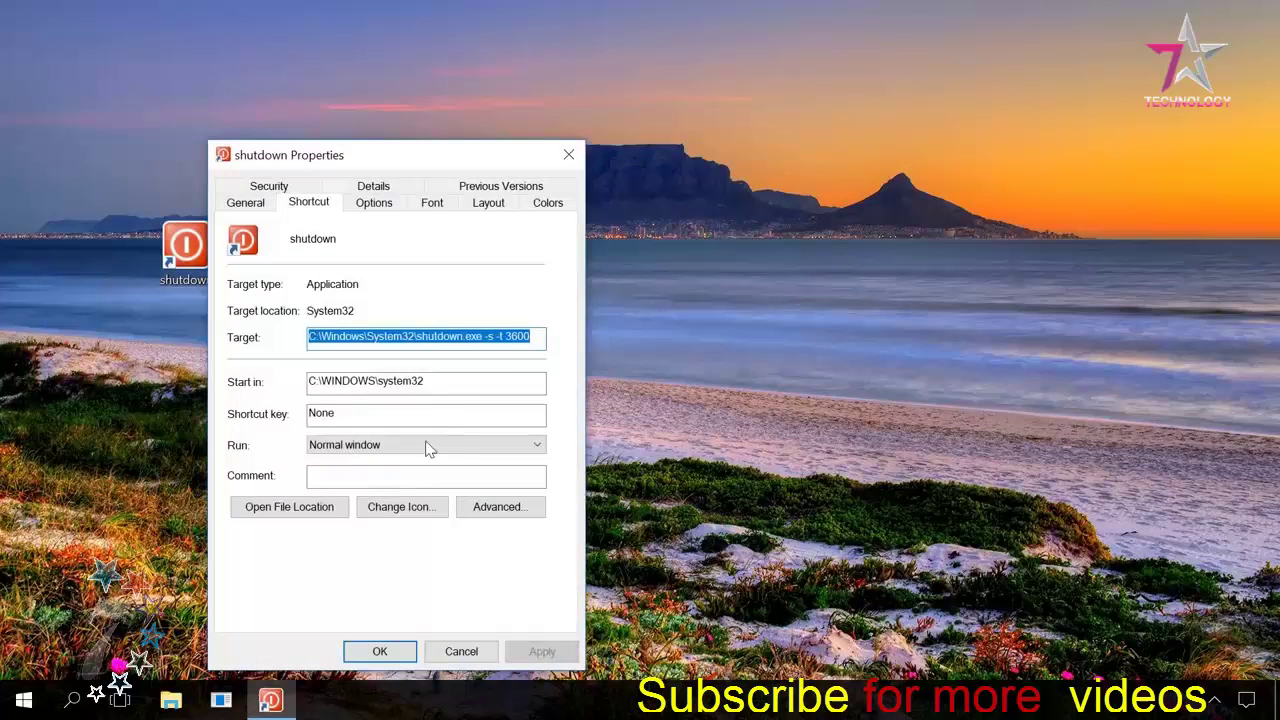
left_click(519, 336)
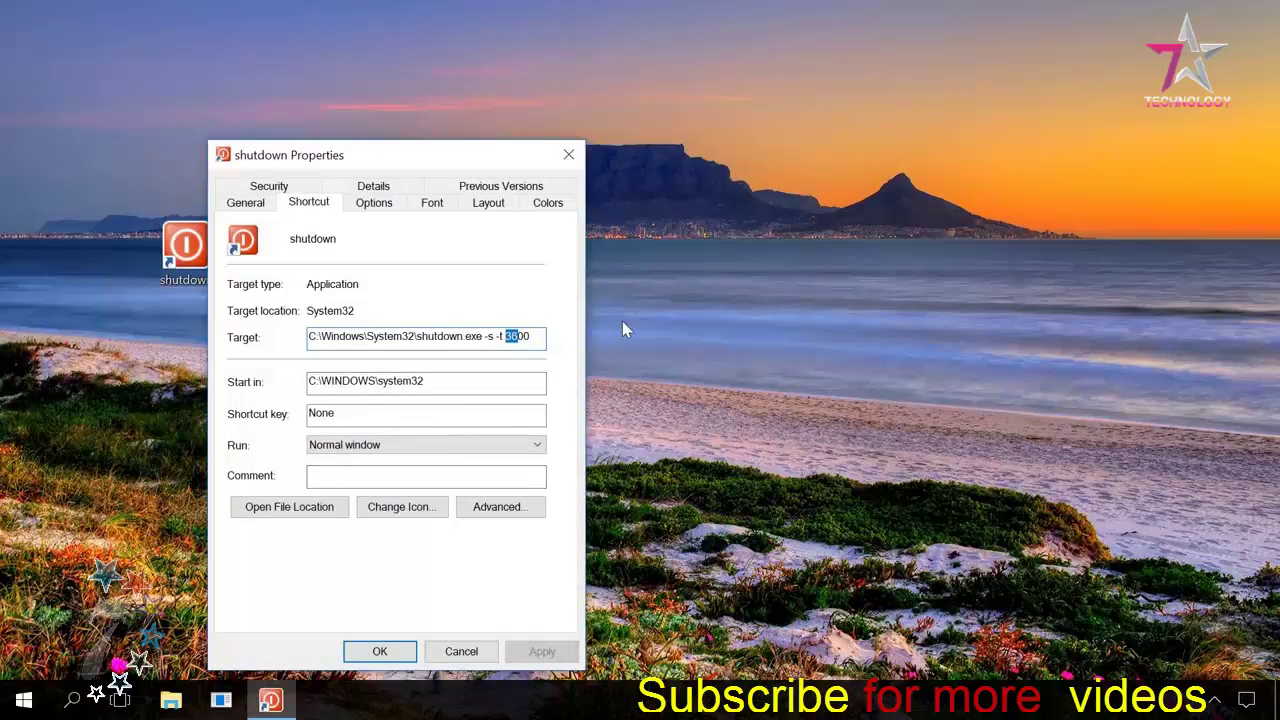
type("72")
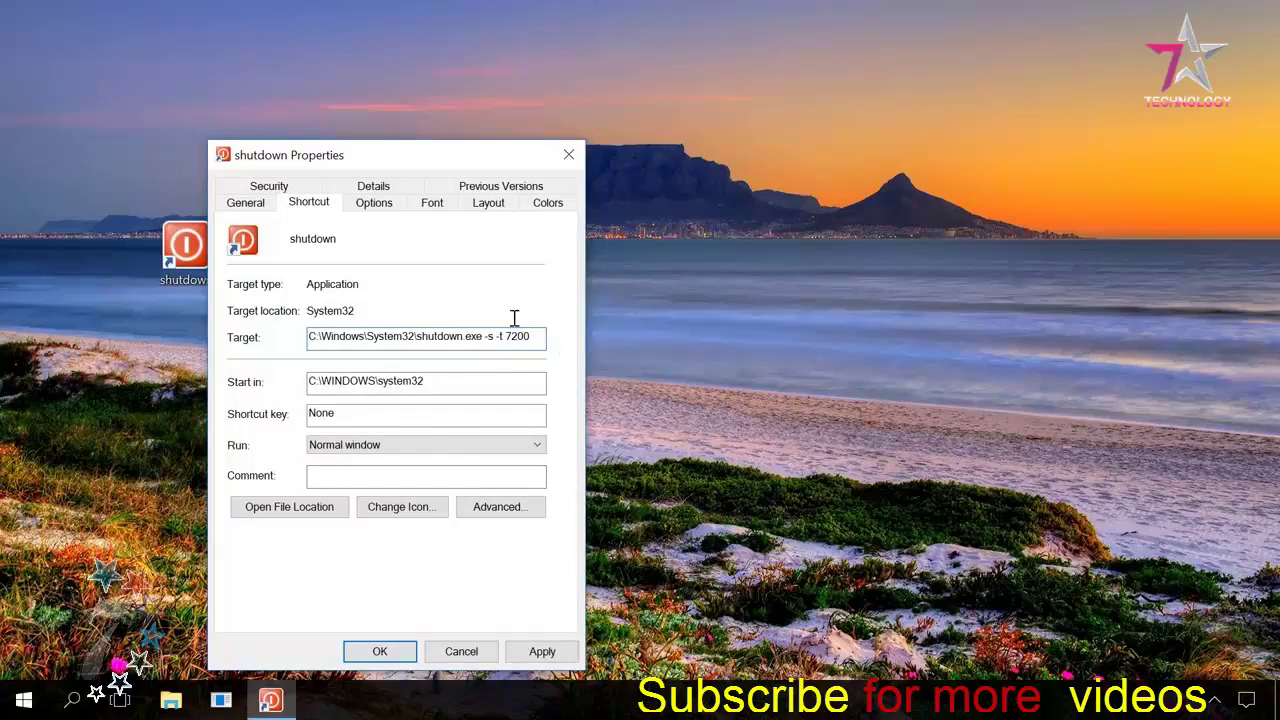
left_click(542, 651)
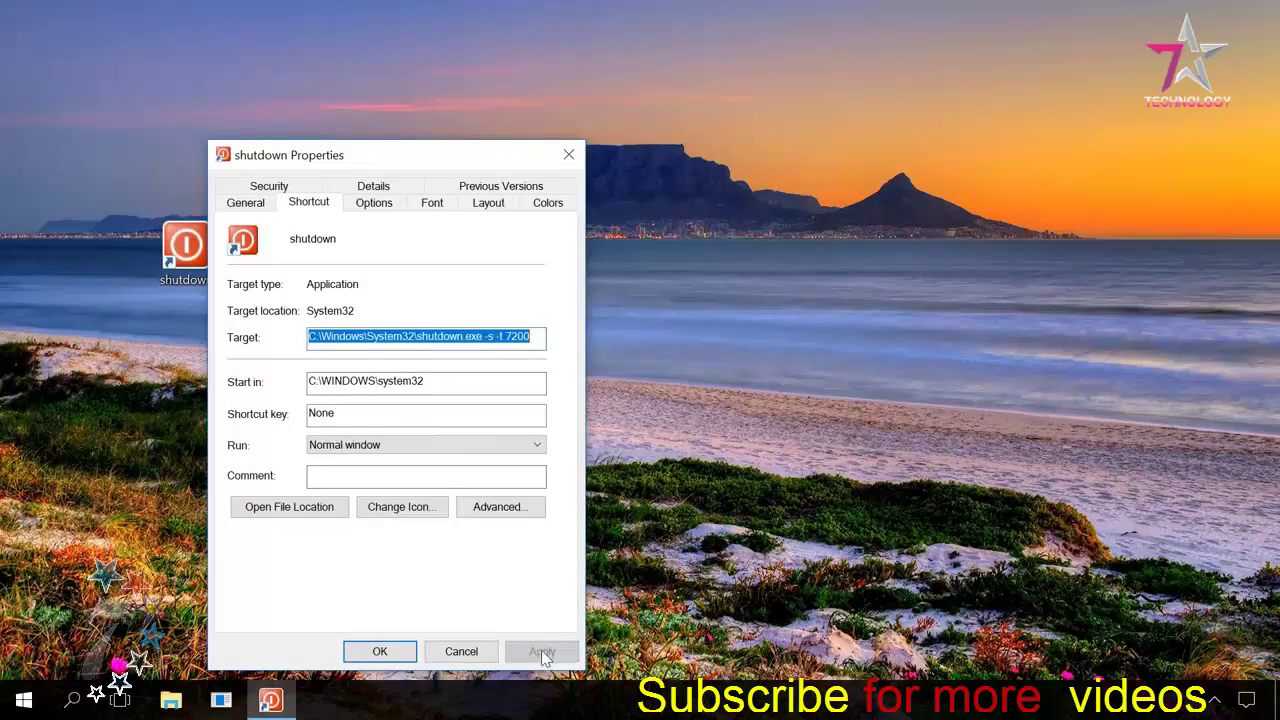
left_click(374, 652)
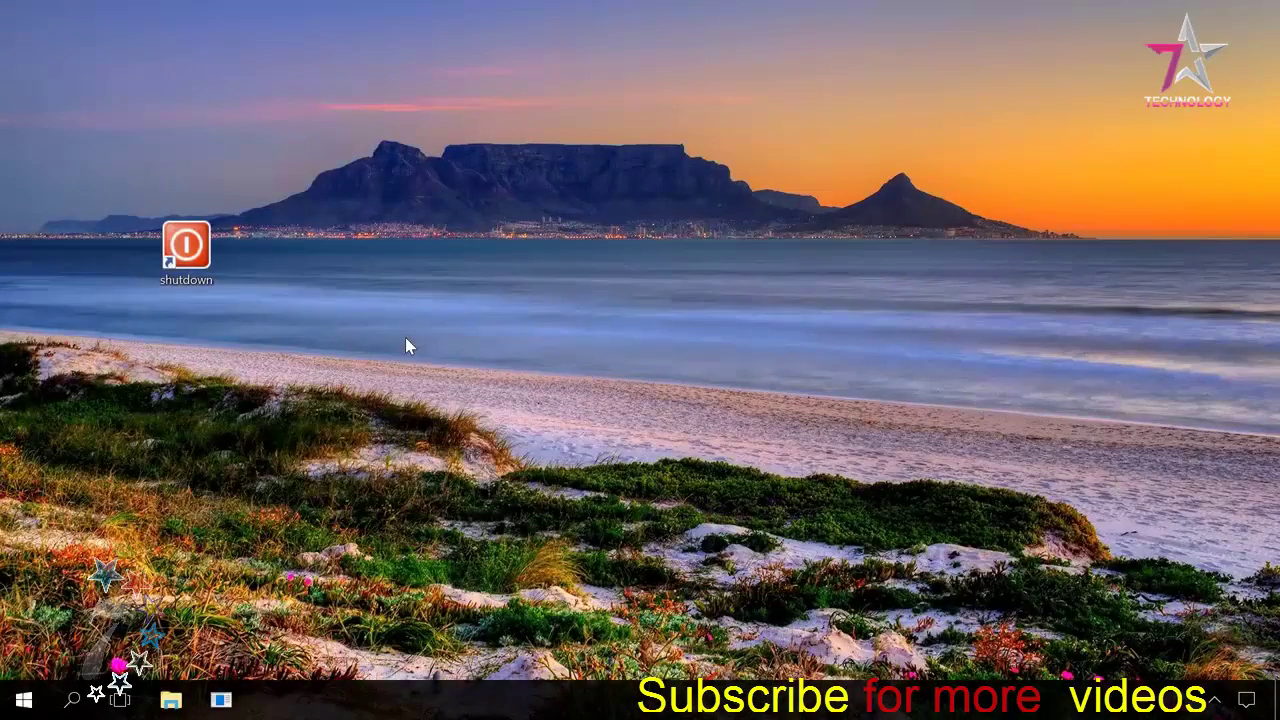
Create a new text document on the desktop and change its extension to bat, accepting the extension change
right_click(184, 307)
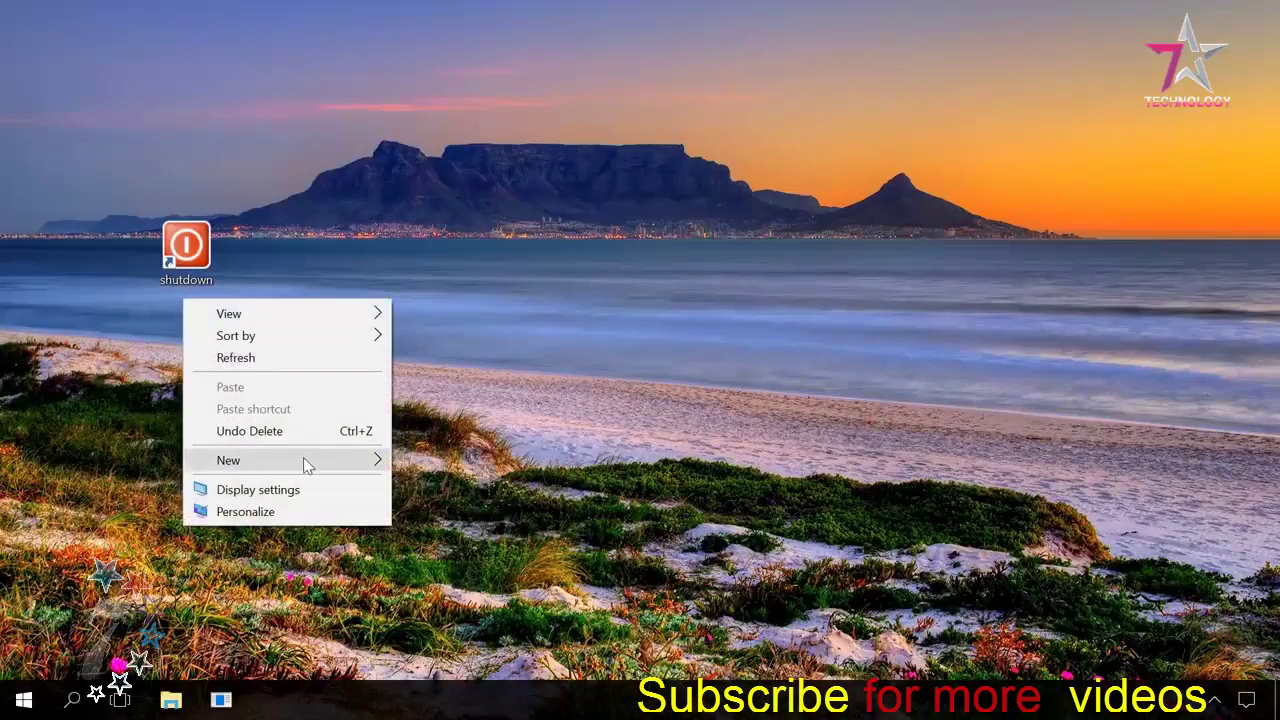
mouse_move(305, 461)
left_click(449, 601)
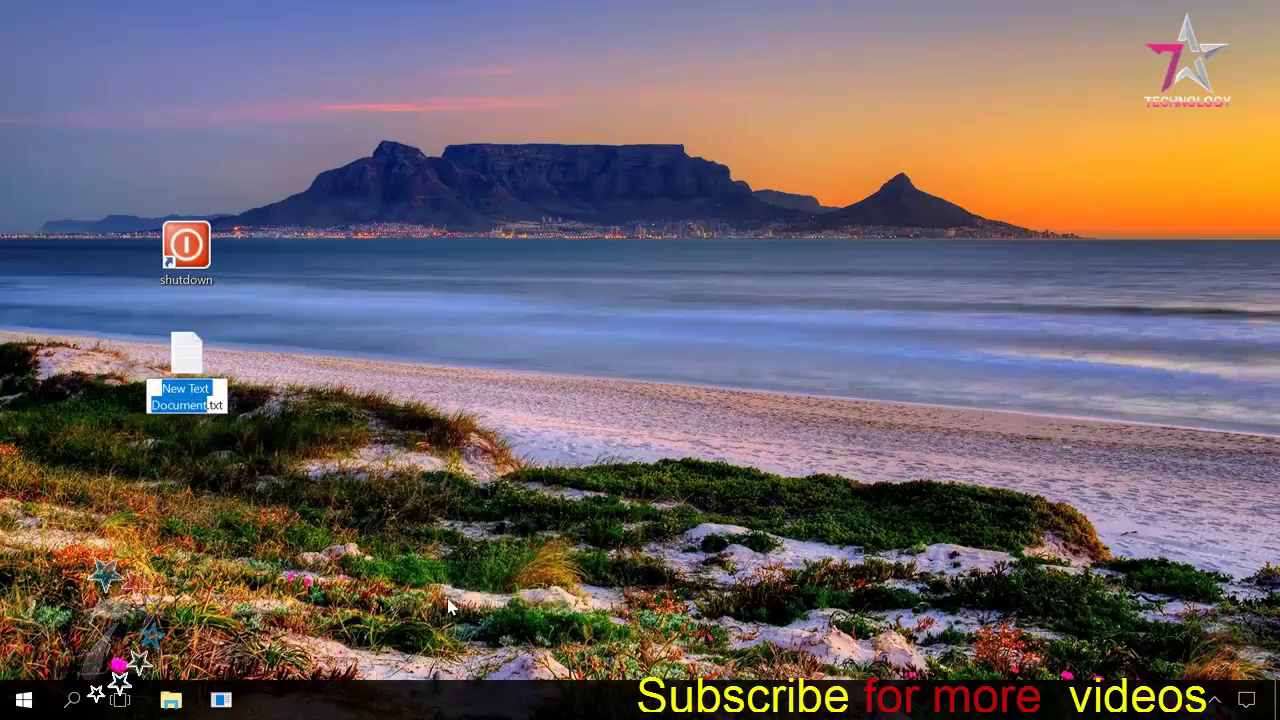
key("Right")
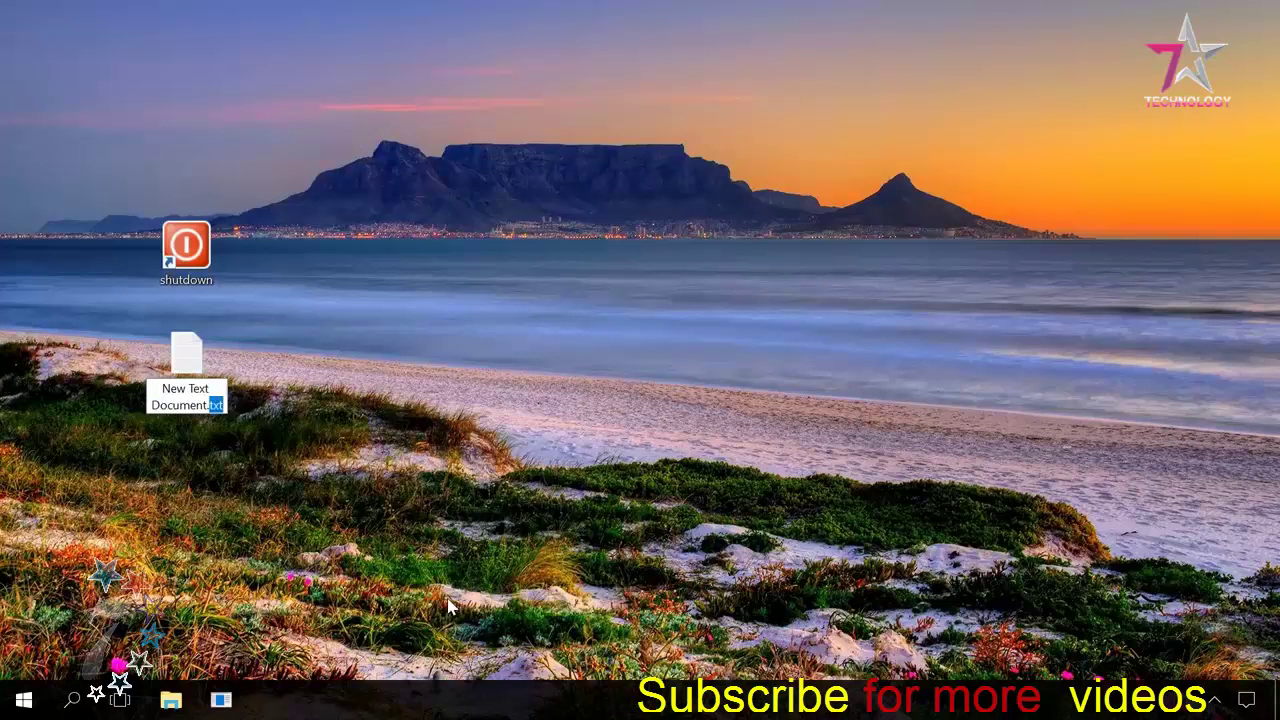
type("bat")
key("Return")
key("Return")
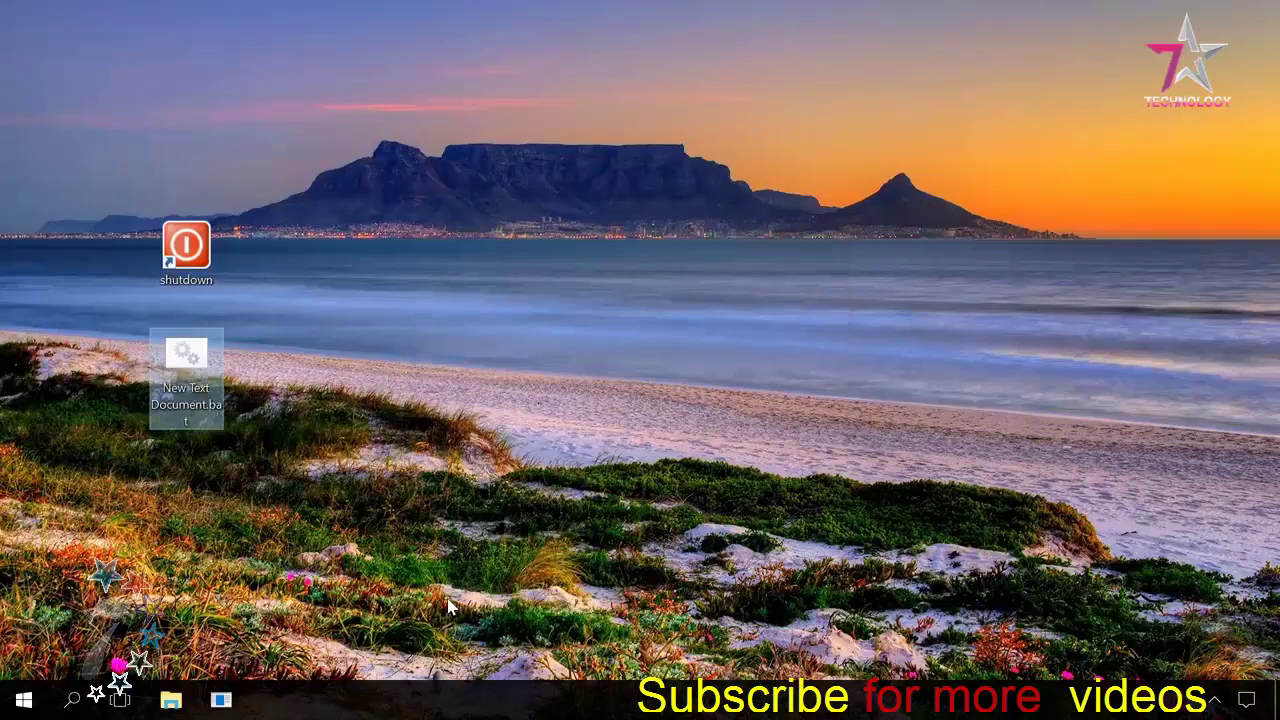
Edit New Text Document.bat to contain echo off, cls, set /p timer_off="shutdown: " and shutdown -s -t %timer_off% on separate lines, and save it
right_click(199, 357)
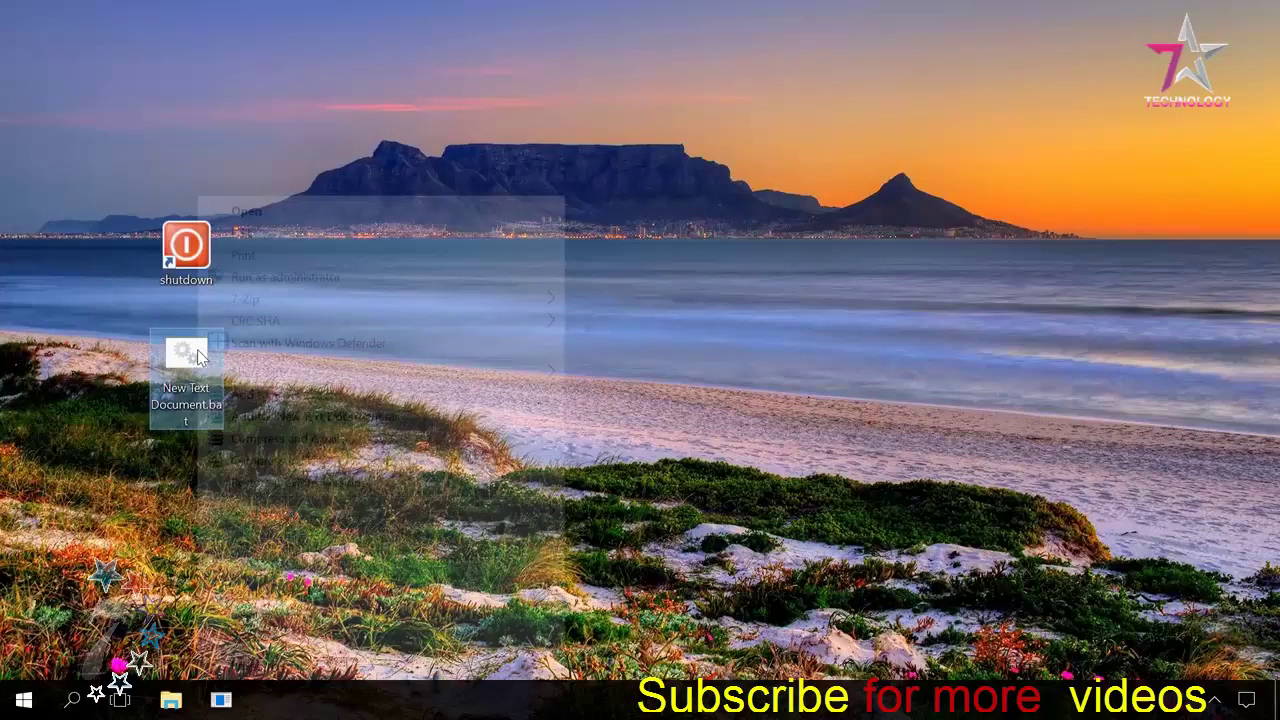
left_click(259, 235)
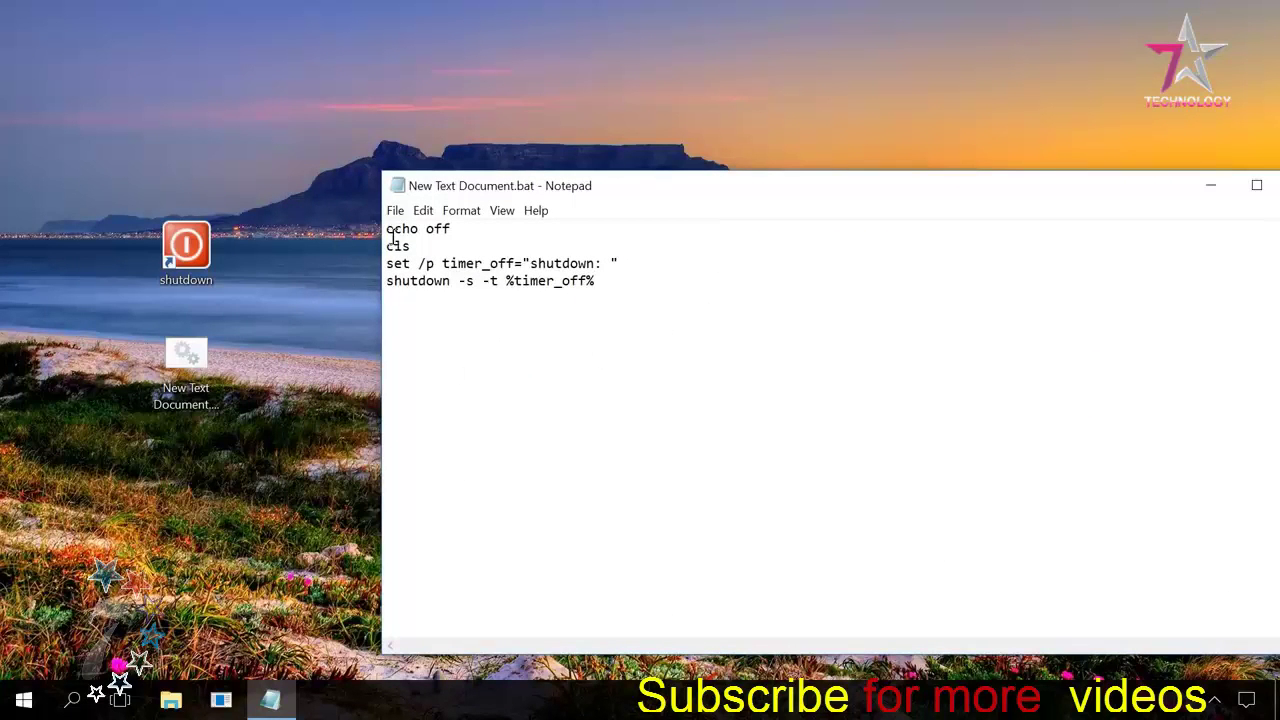
left_click_drag(728, 198, 560, 170)
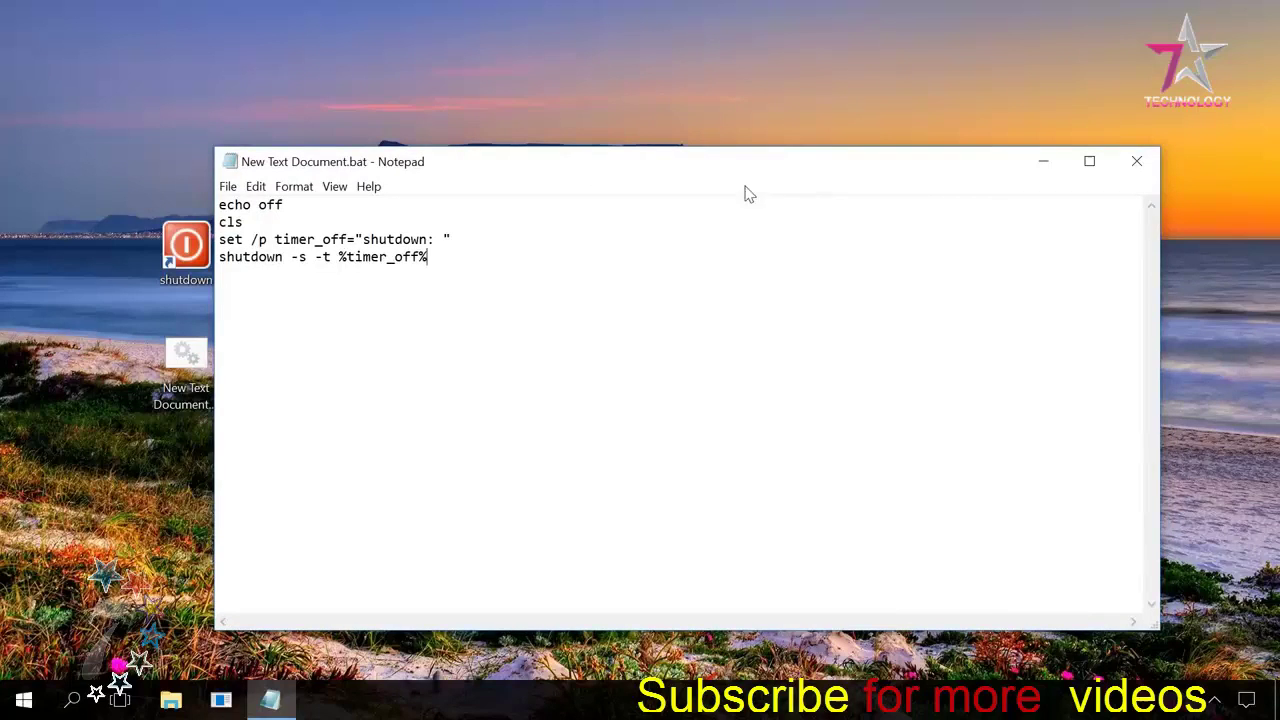
left_click(1137, 161)
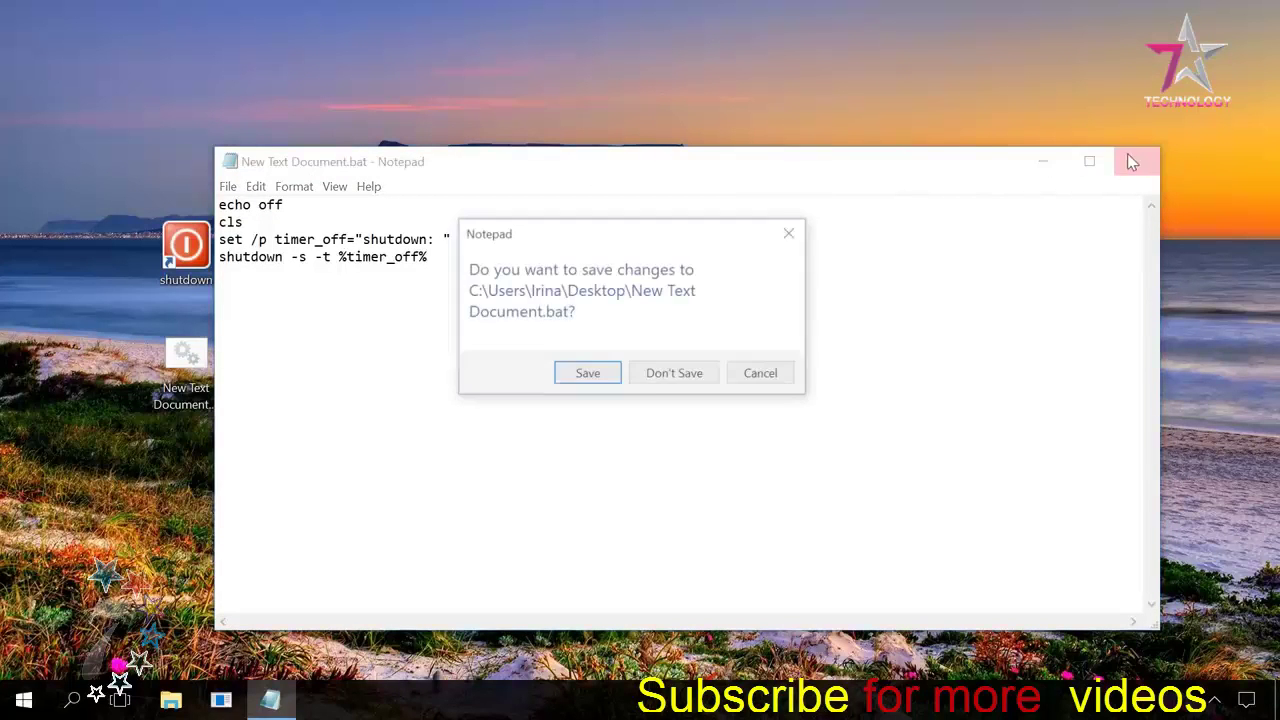
left_click(585, 375)
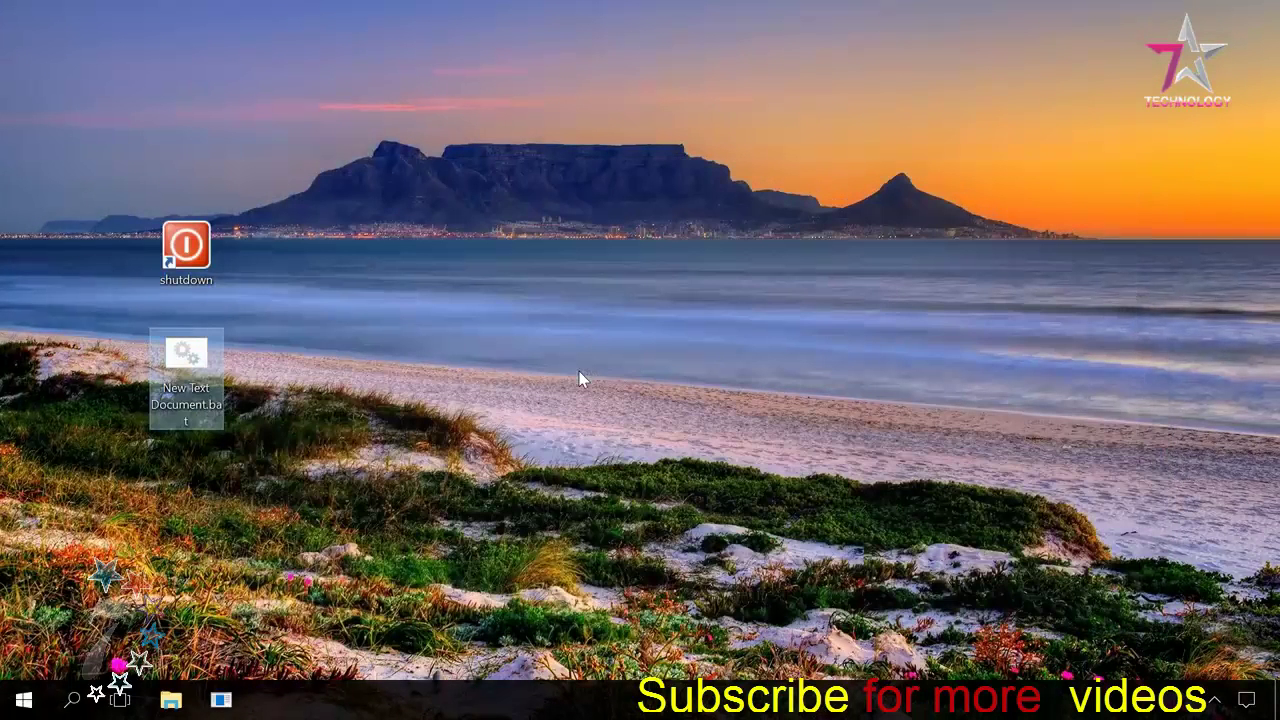
Run New Text Document.bat and enter 3600 as the shutdown timer
double_click(196, 356)
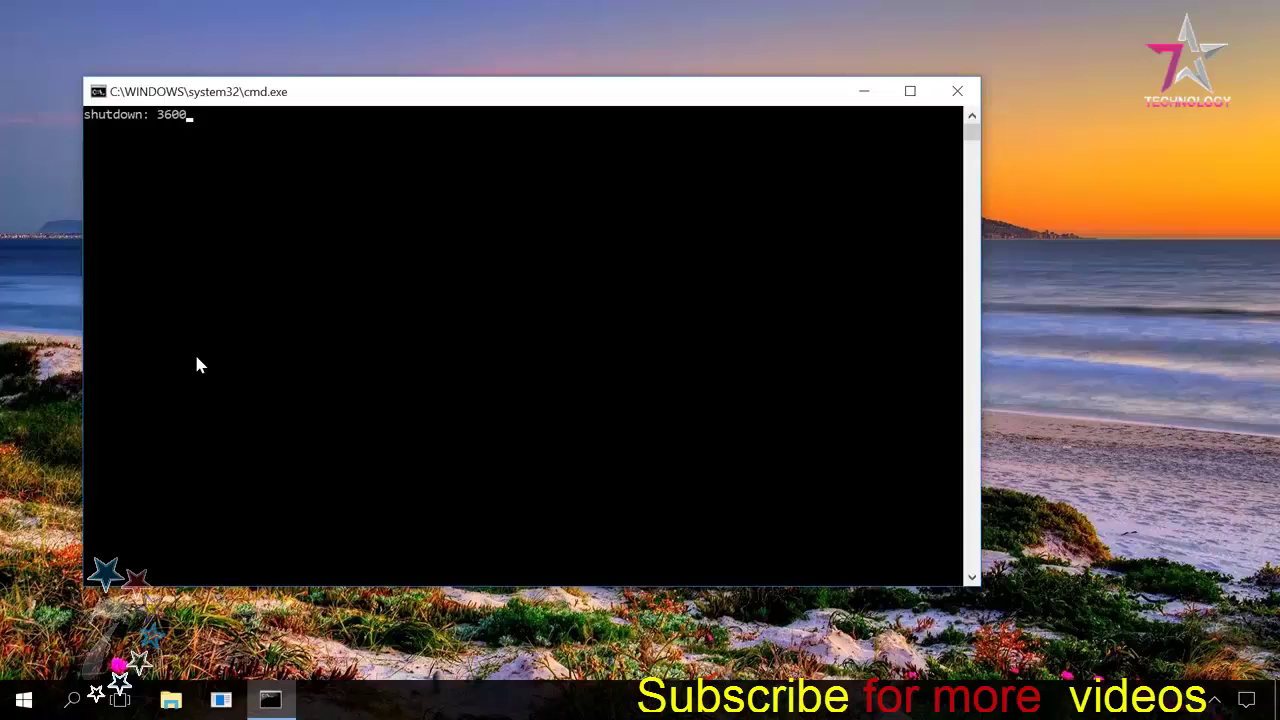
key("Return")
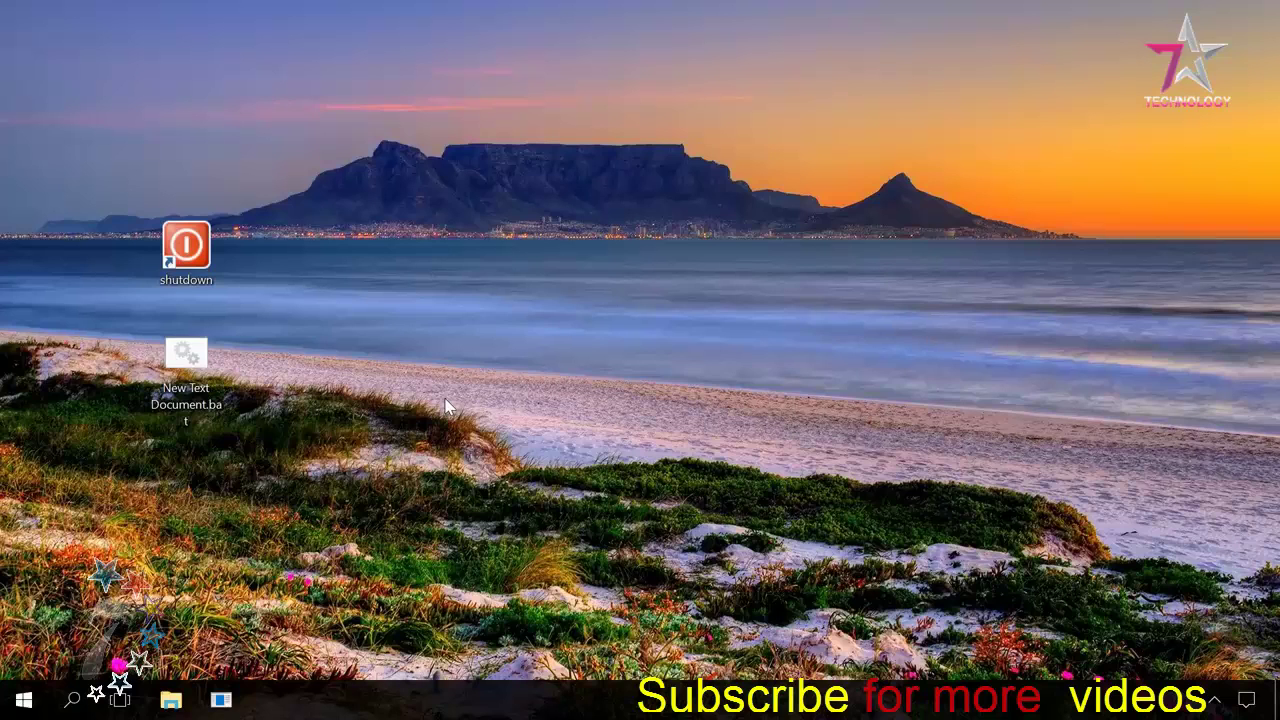
Open Task Scheduler by running taskschd.msc, and start a new basic task named shutdown
key("super+r")
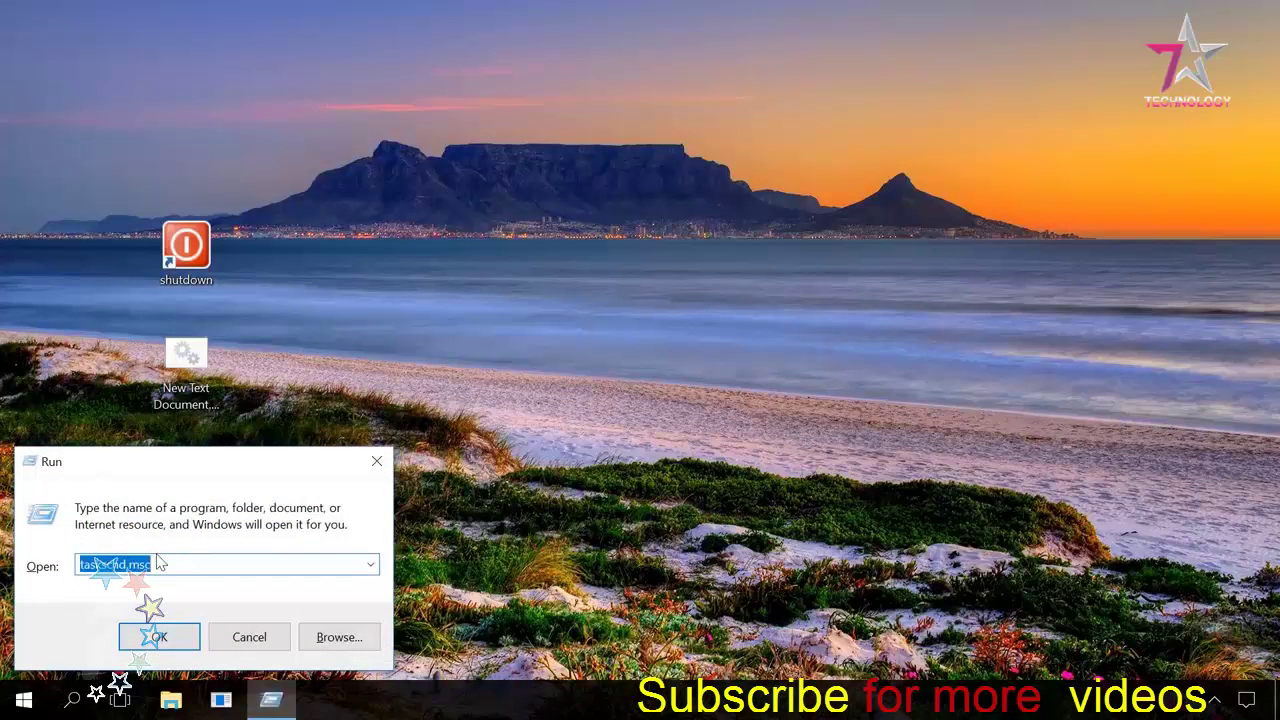
left_click(158, 637)
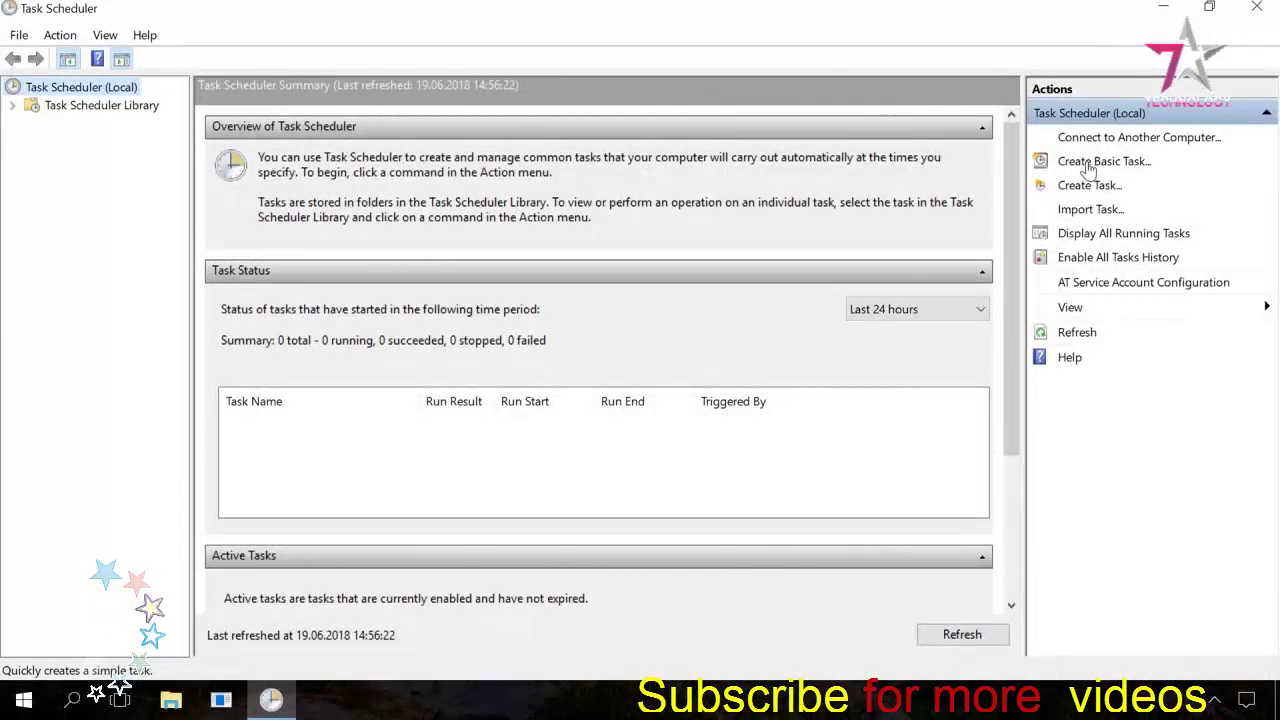
left_click(1090, 164)
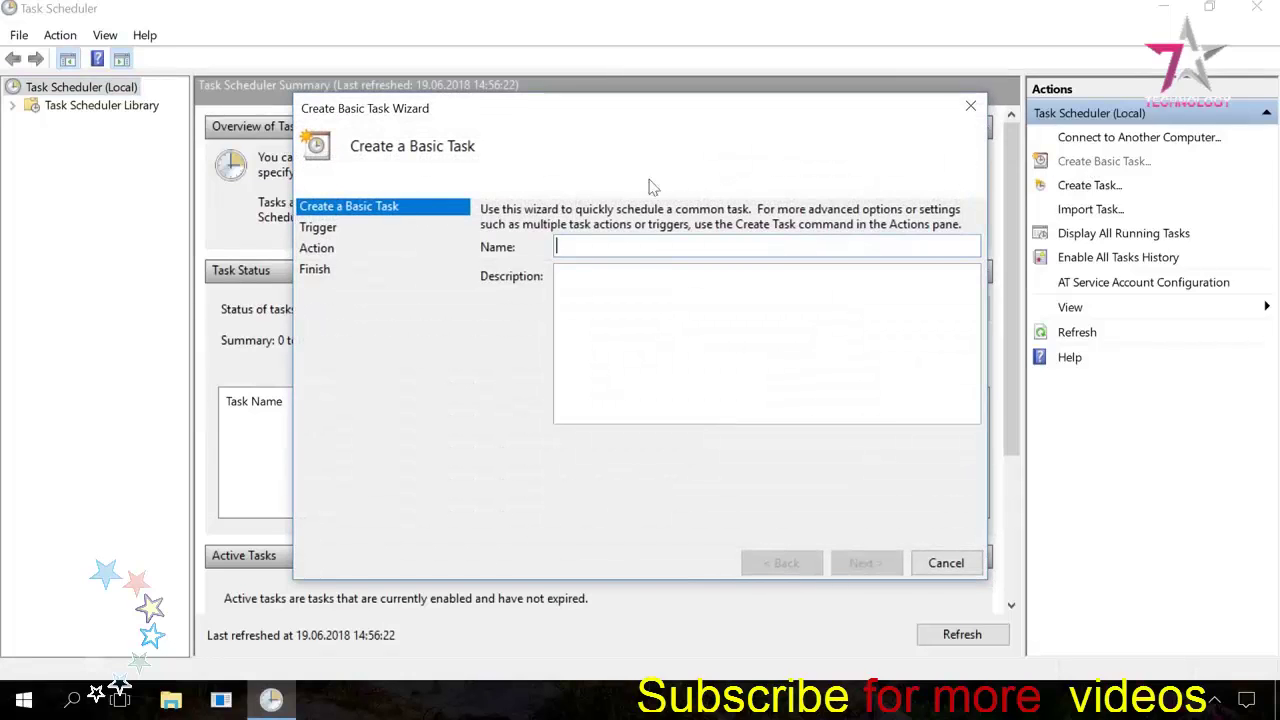
type("shutdown")
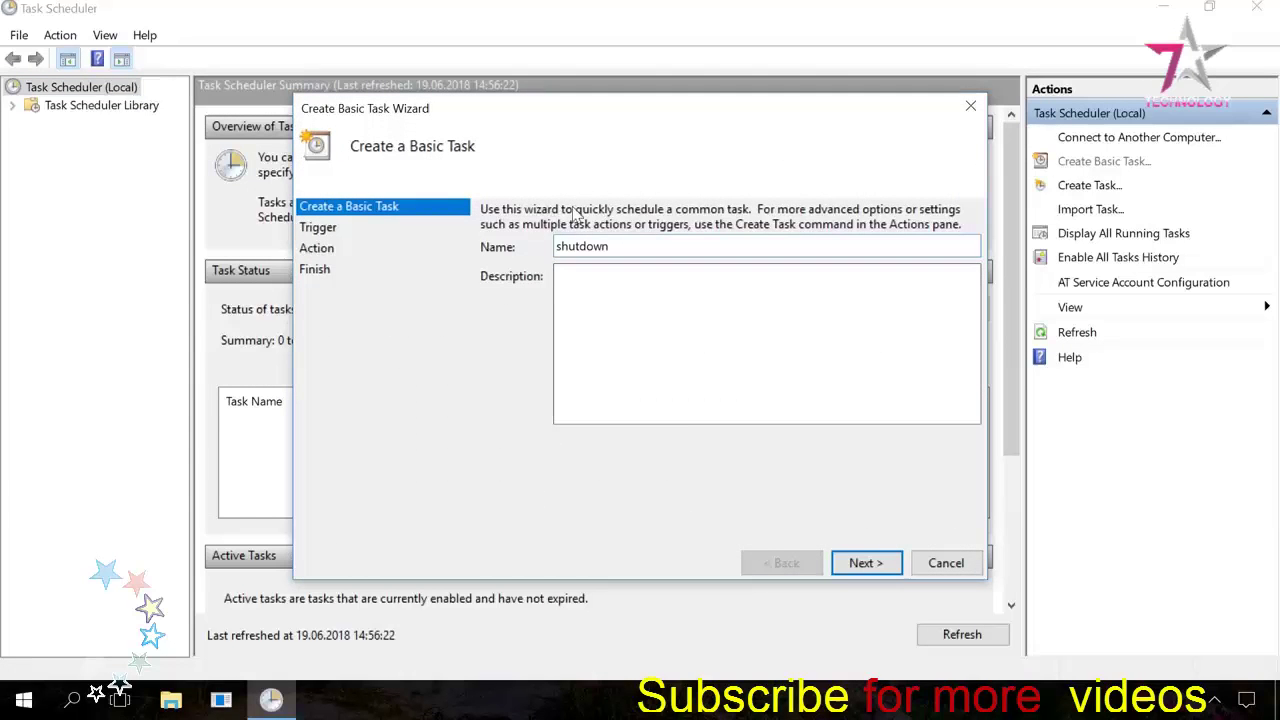
left_click(866, 563)
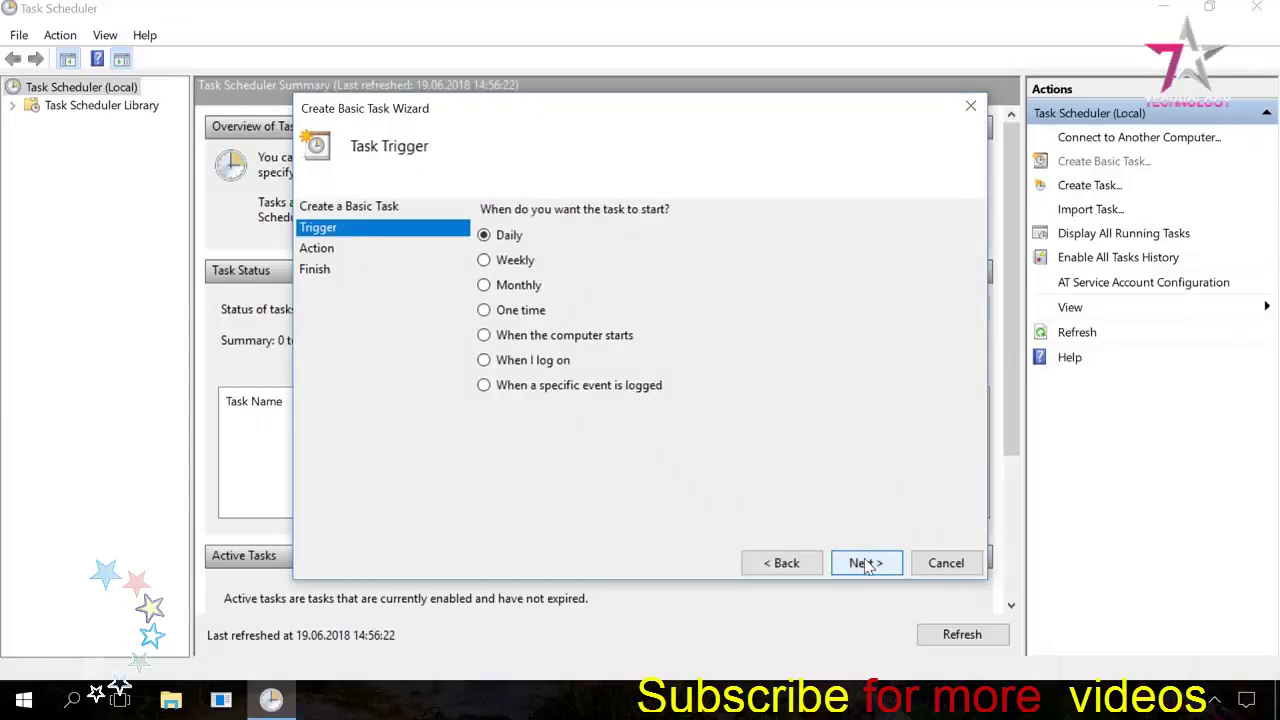
Set the task's trigger to one time, starting at 17:02:00 on 19.06.2018
left_click(514, 315)
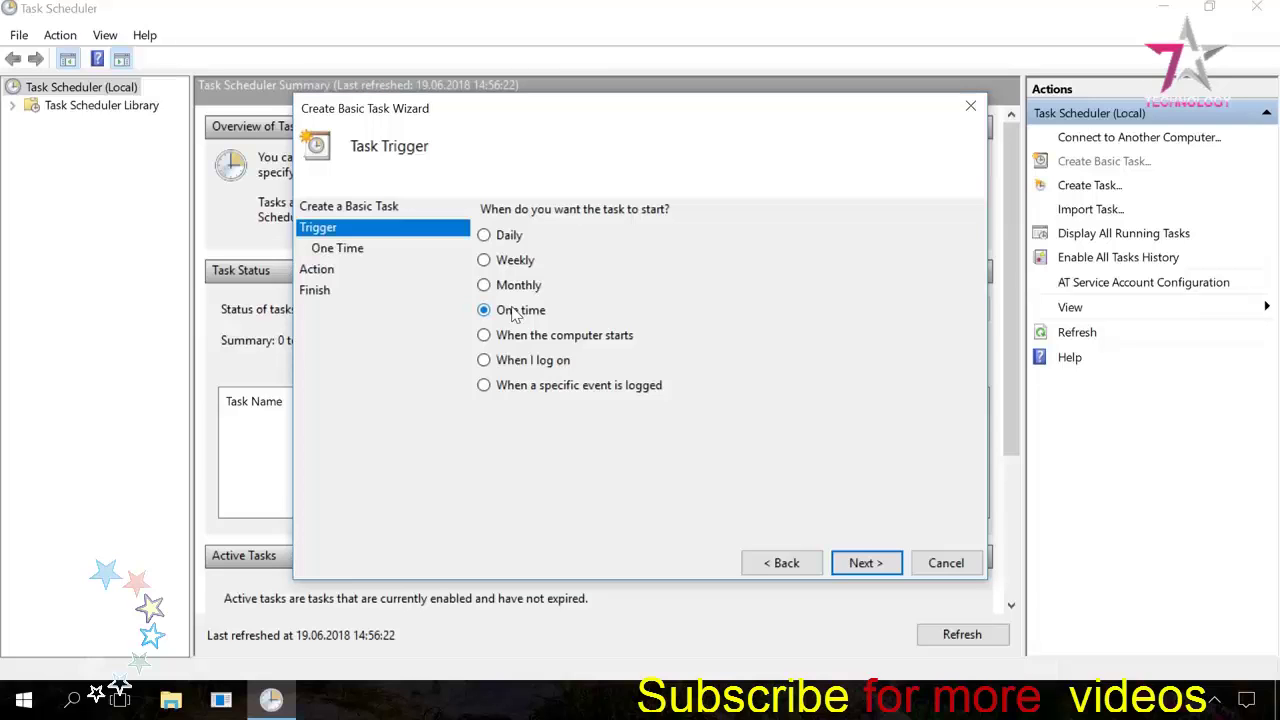
left_click(866, 564)
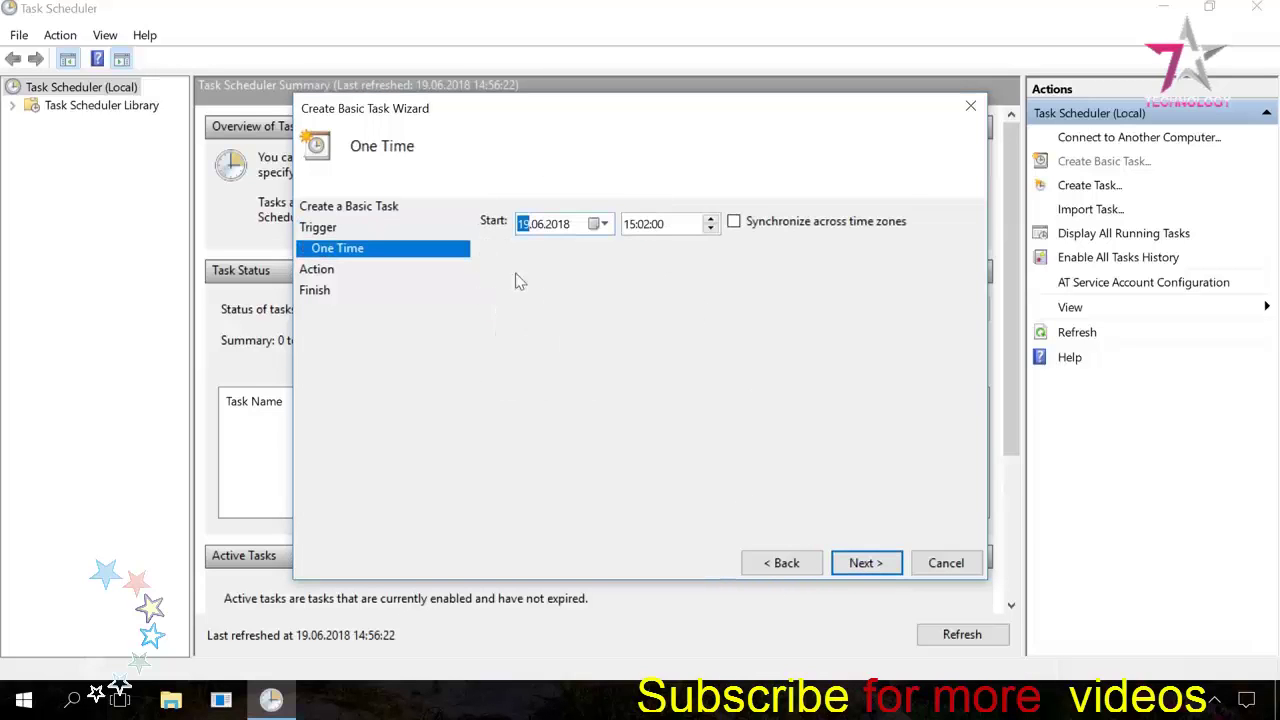
left_click(630, 224)
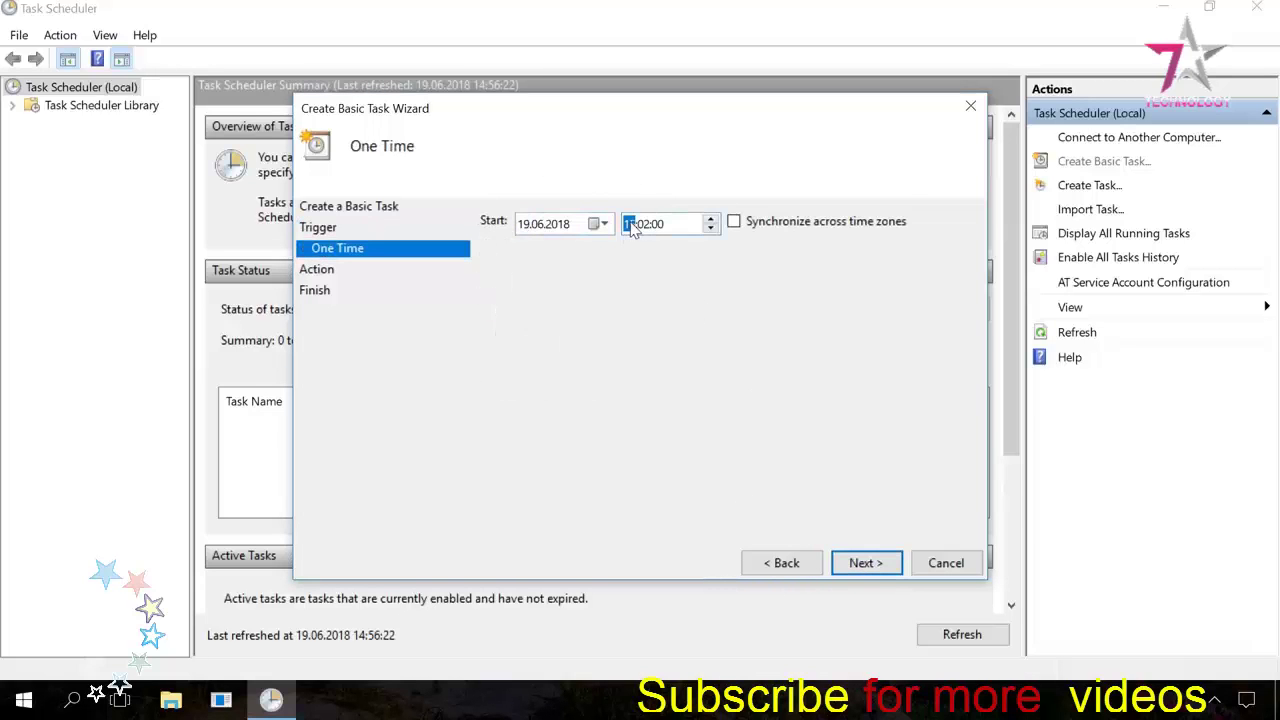
left_click(711, 220)
left_click(862, 564)
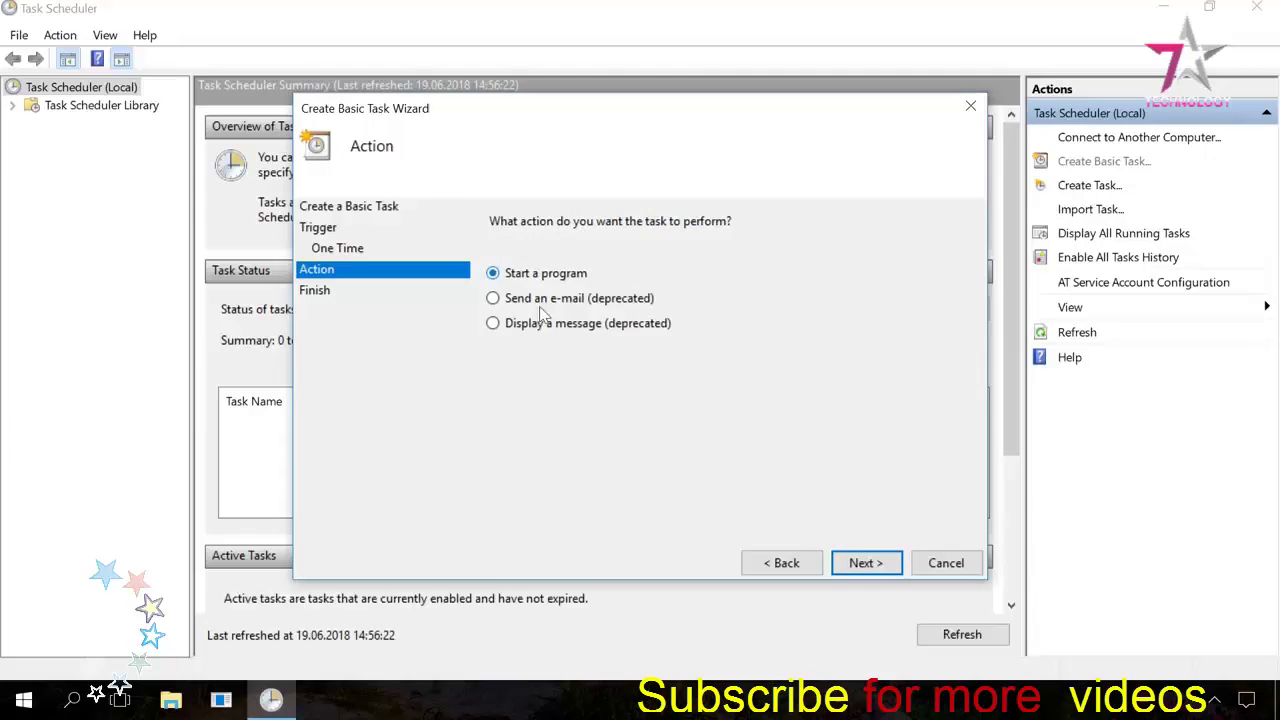
Set the task's action to start the program shutdown with the argument -s, and continue to the summary
left_click(864, 564)
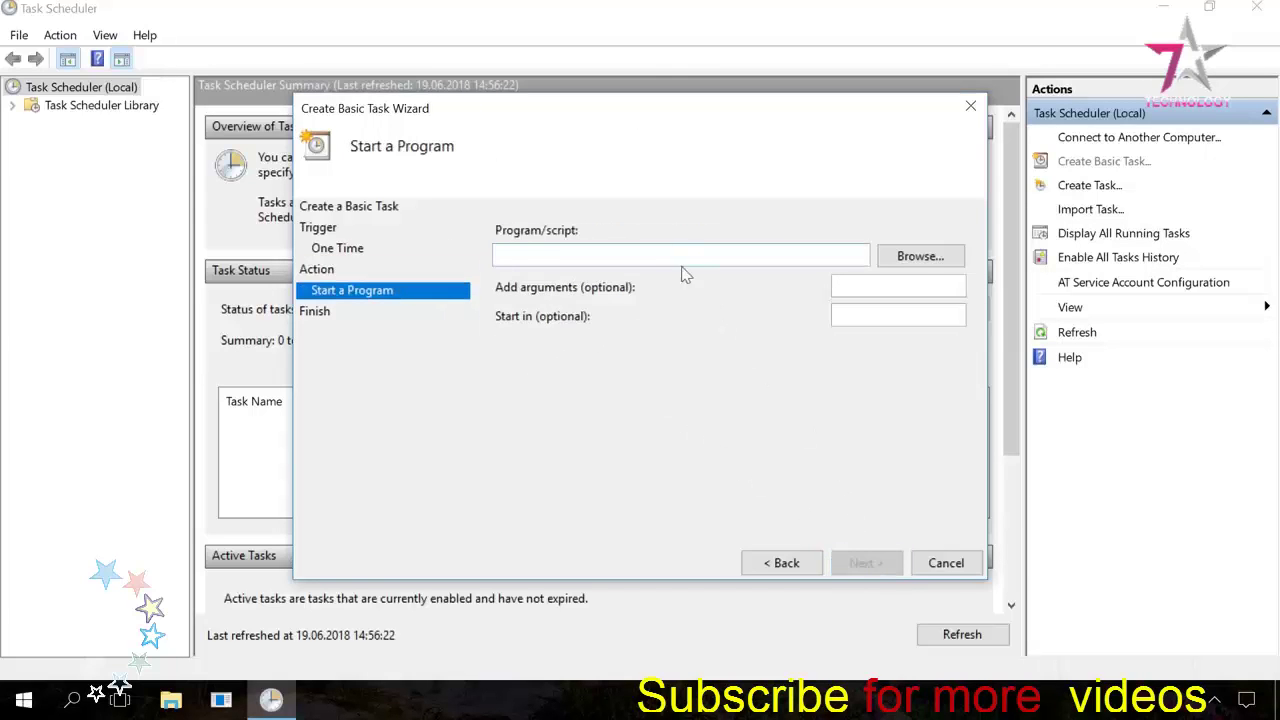
type("shutdown")
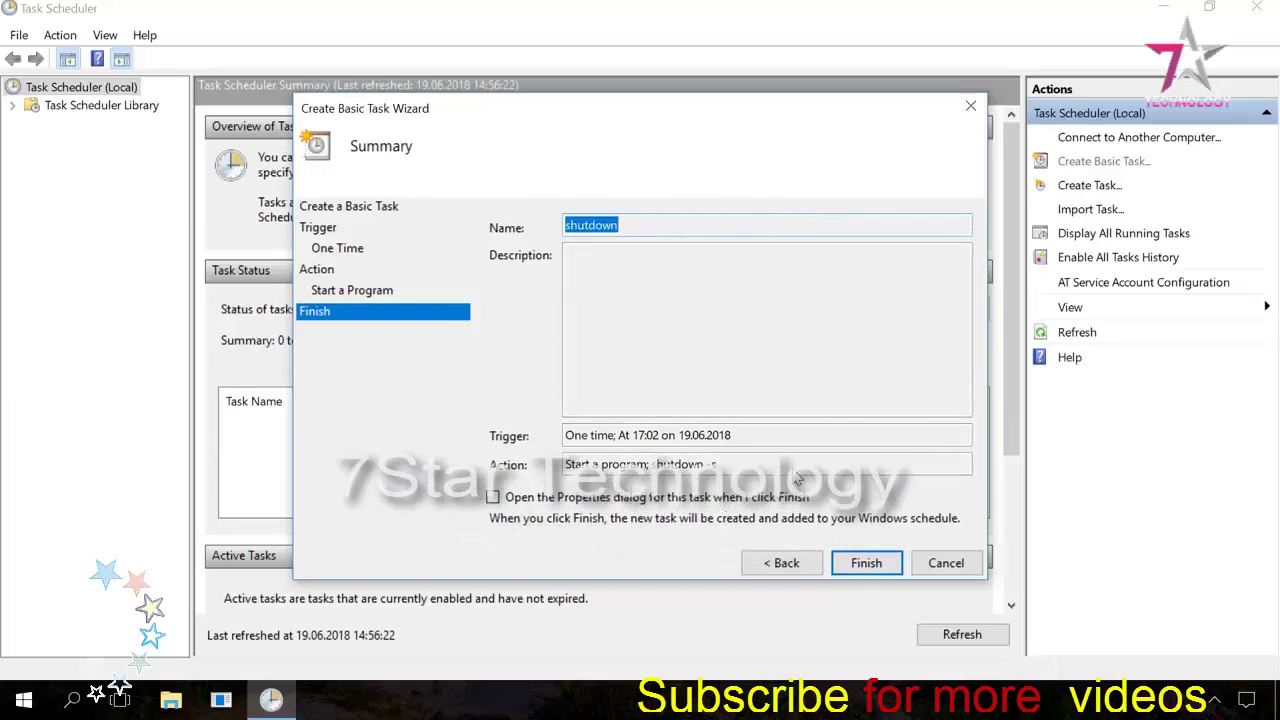
Finish creating the one-time shutdown task in the basic task wizard
left_click(866, 563)
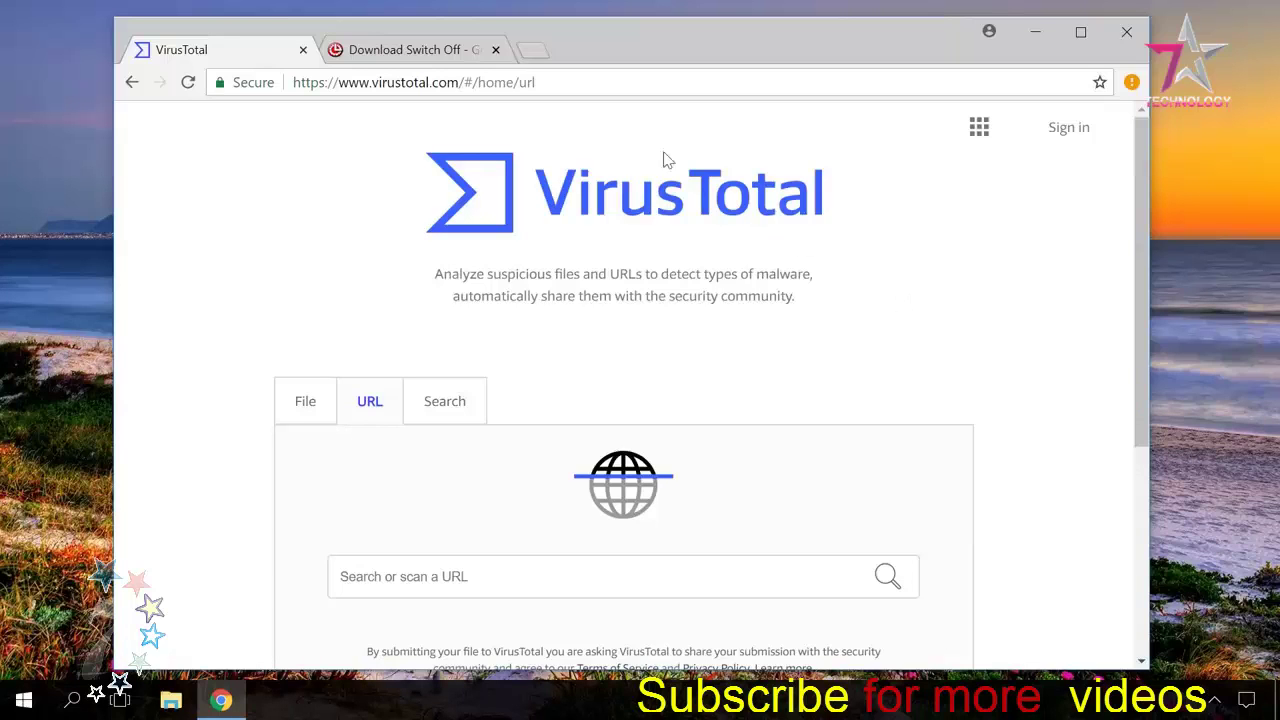
Copy the link address of the Switch Off 3.5.1 full version download on the Airytec page in Chrome
left_click(437, 58)
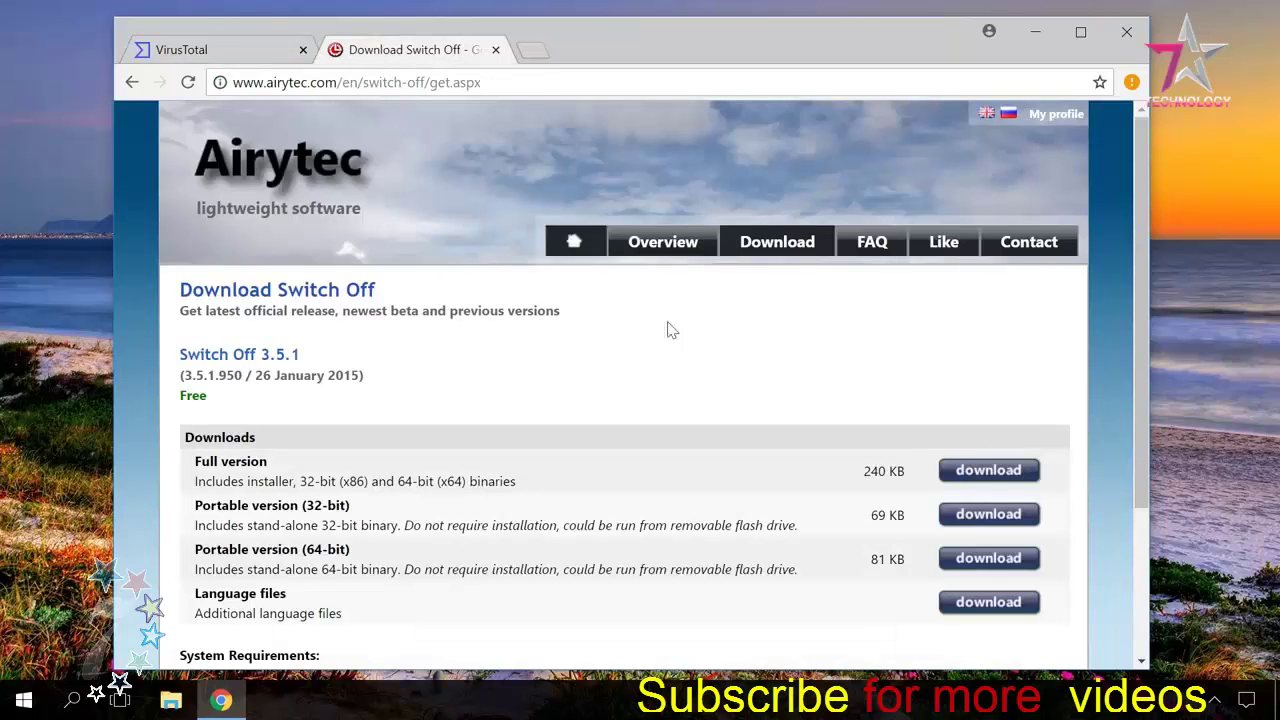
right_click(988, 472)
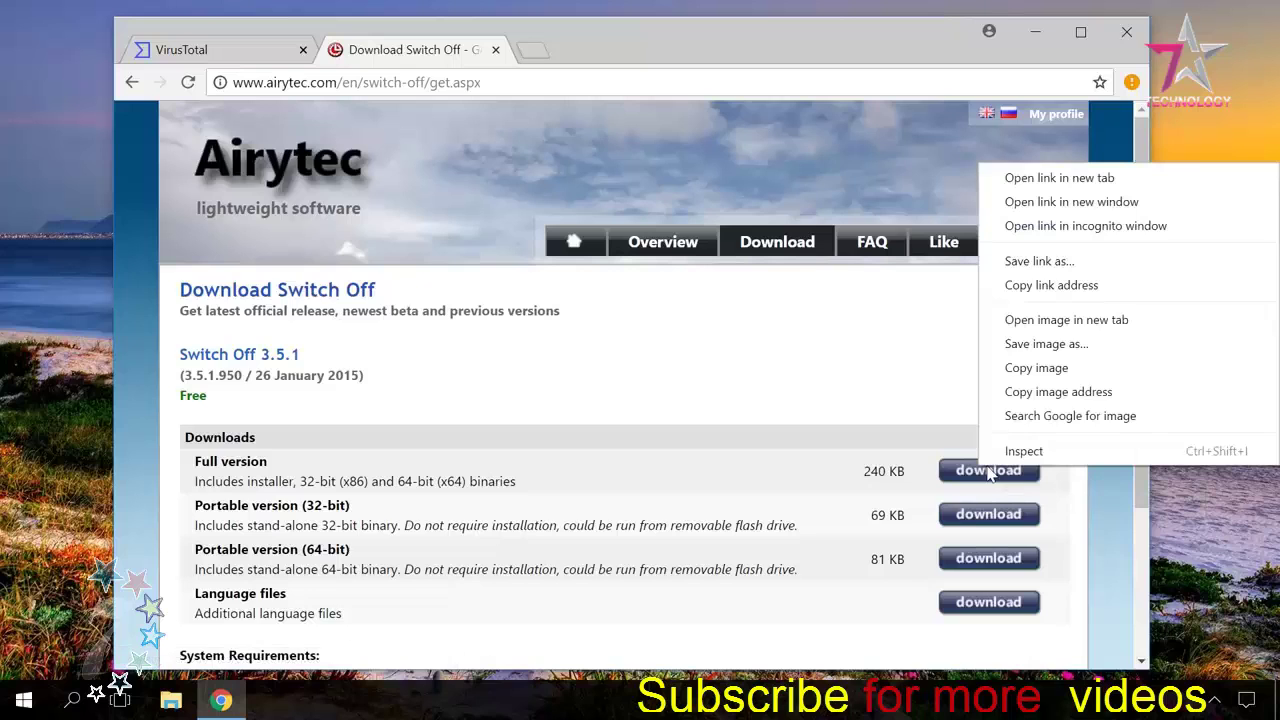
left_click(1037, 286)
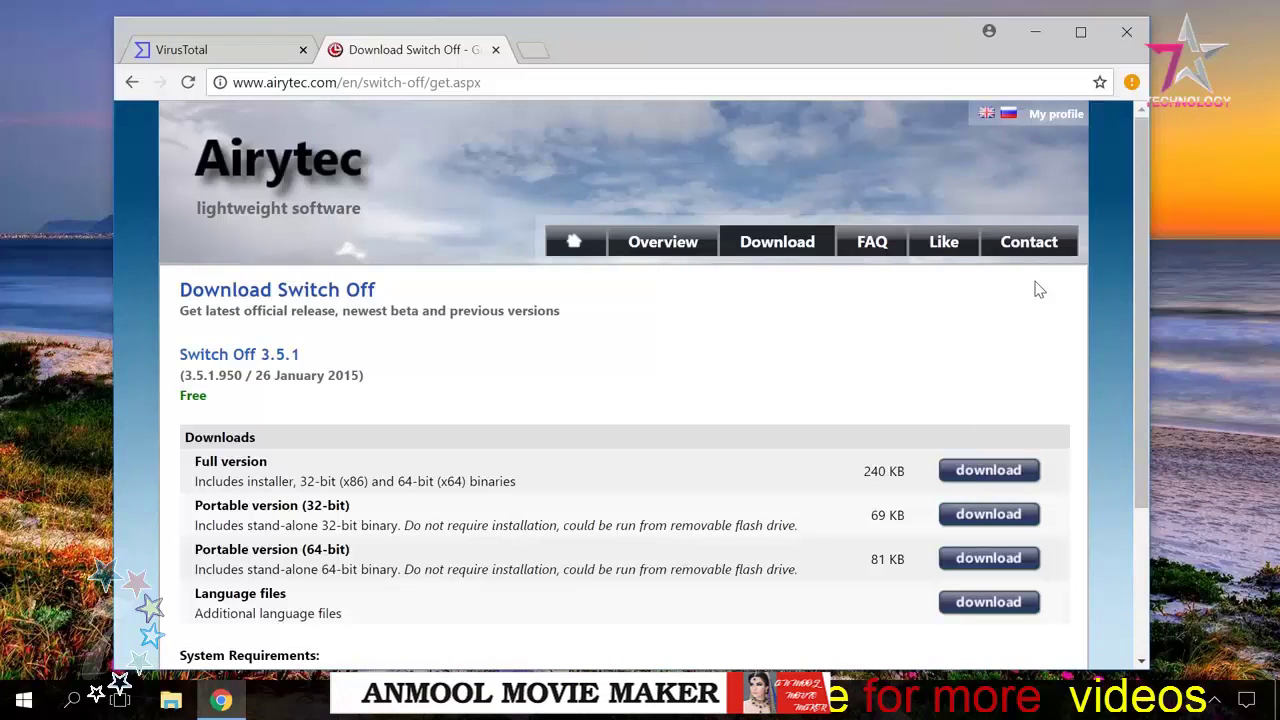
left_click(251, 56)
scroll(574, 334, "down", 3)
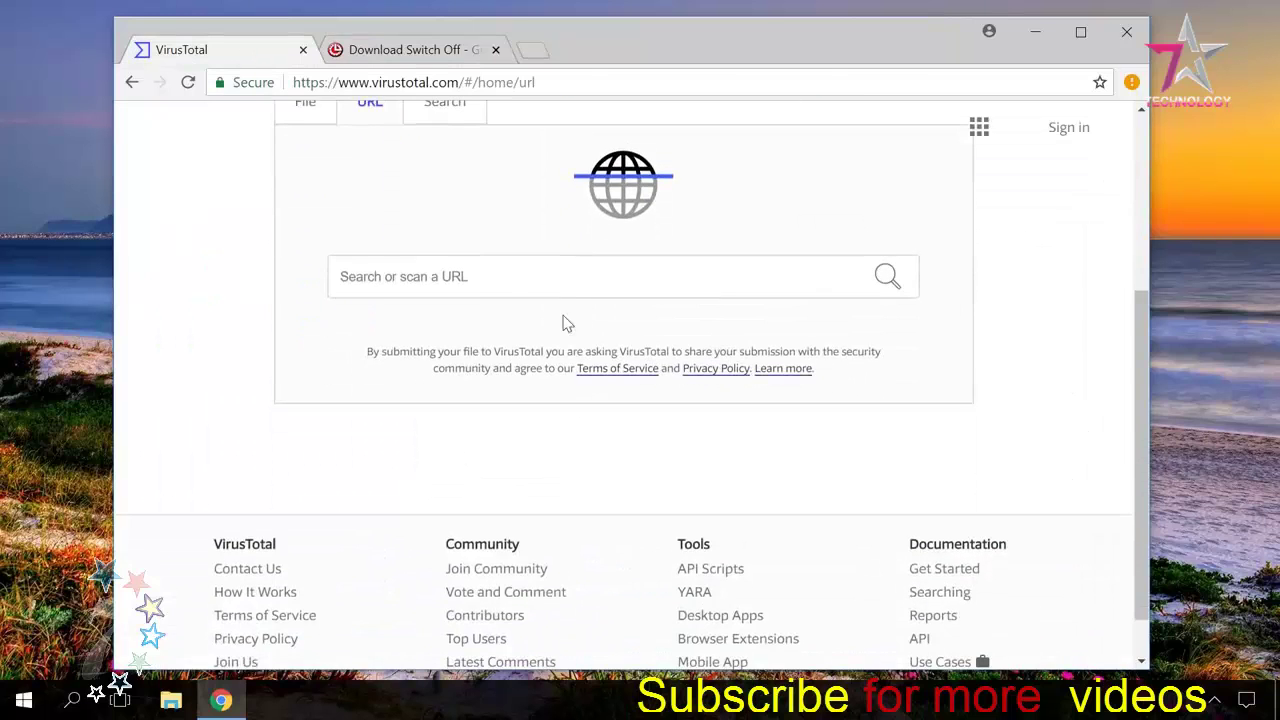
left_click(542, 280)
right_click(543, 281)
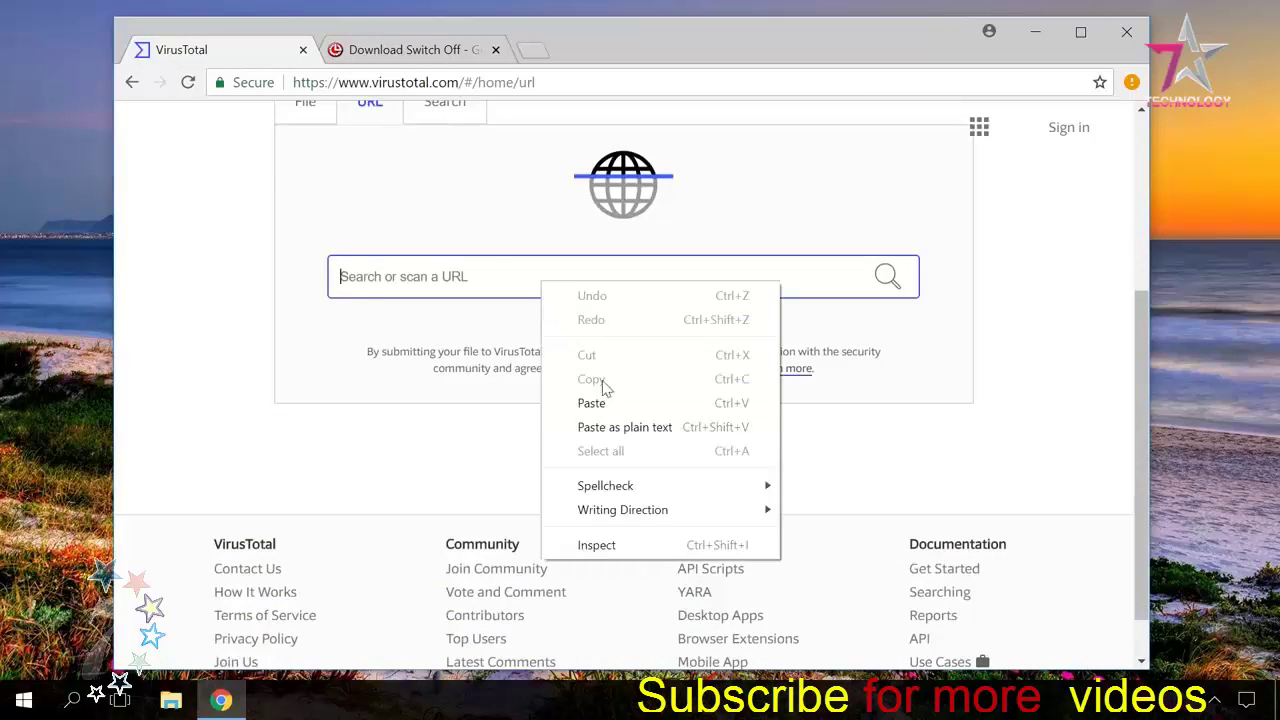
left_click(591, 403)
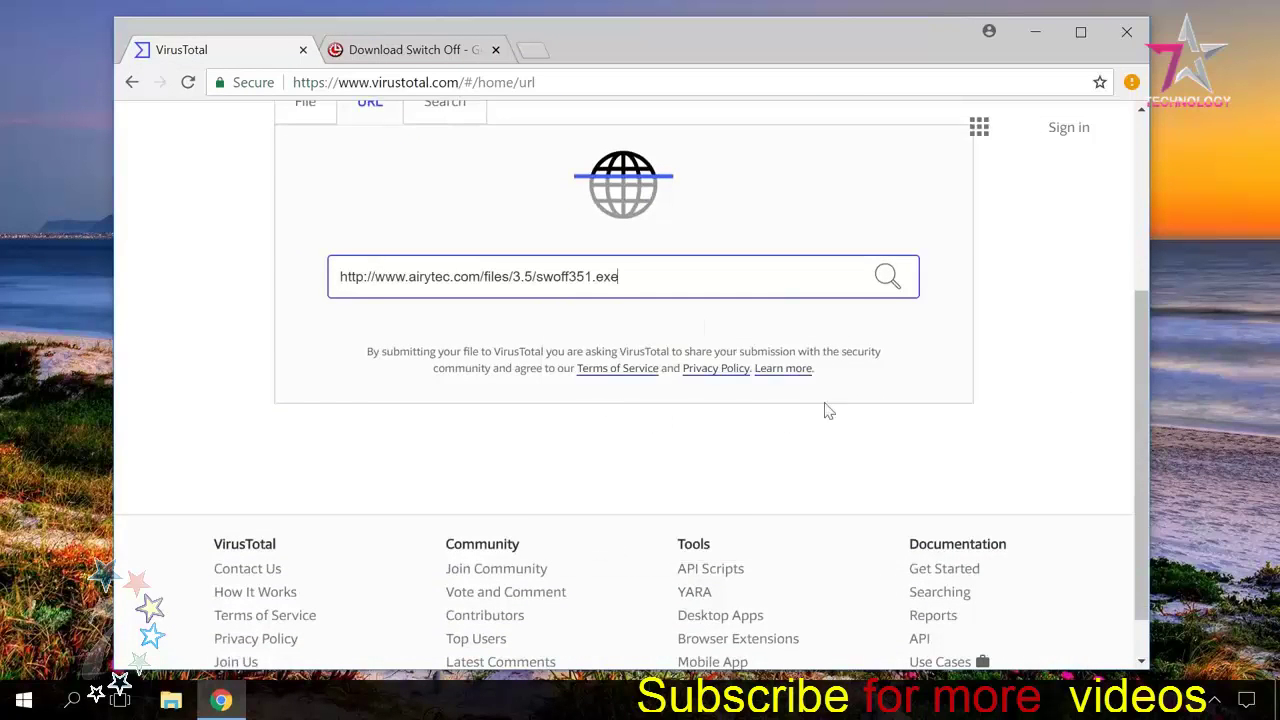
left_click(886, 280)
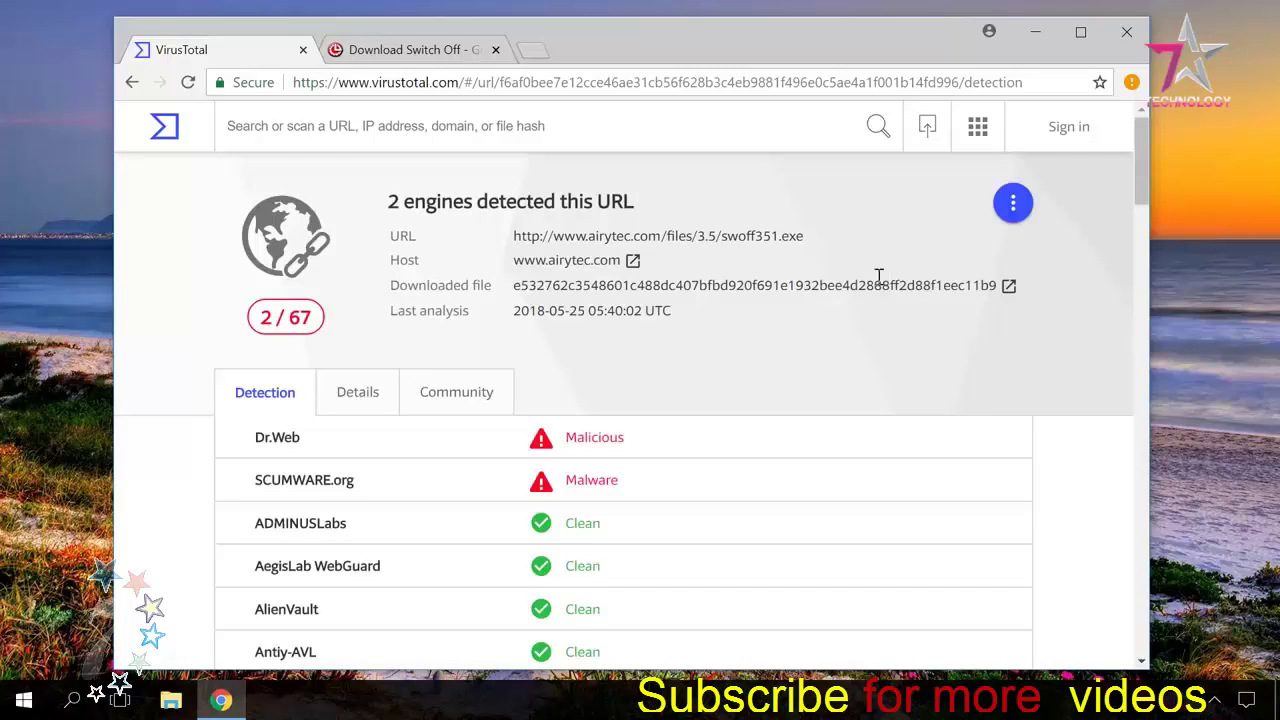
scroll(746, 317, "down", 2)
scroll(746, 318, "down", 3)
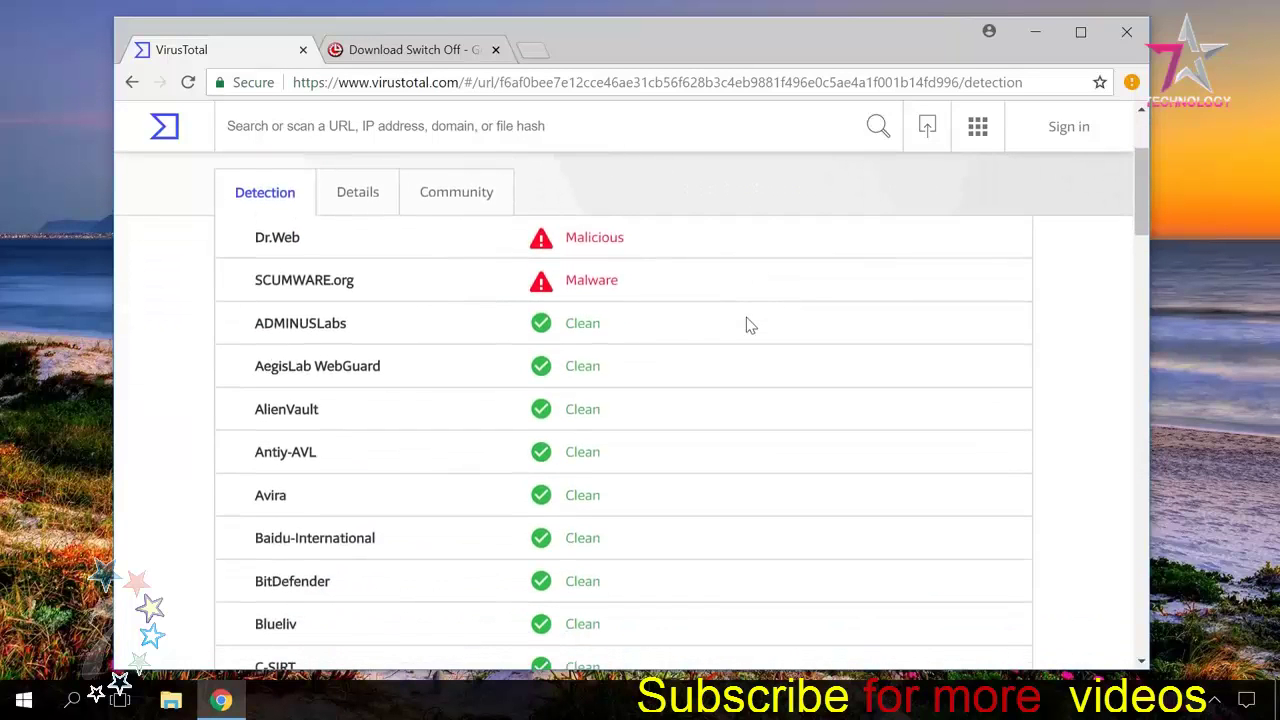
scroll(746, 318, "down", 3)
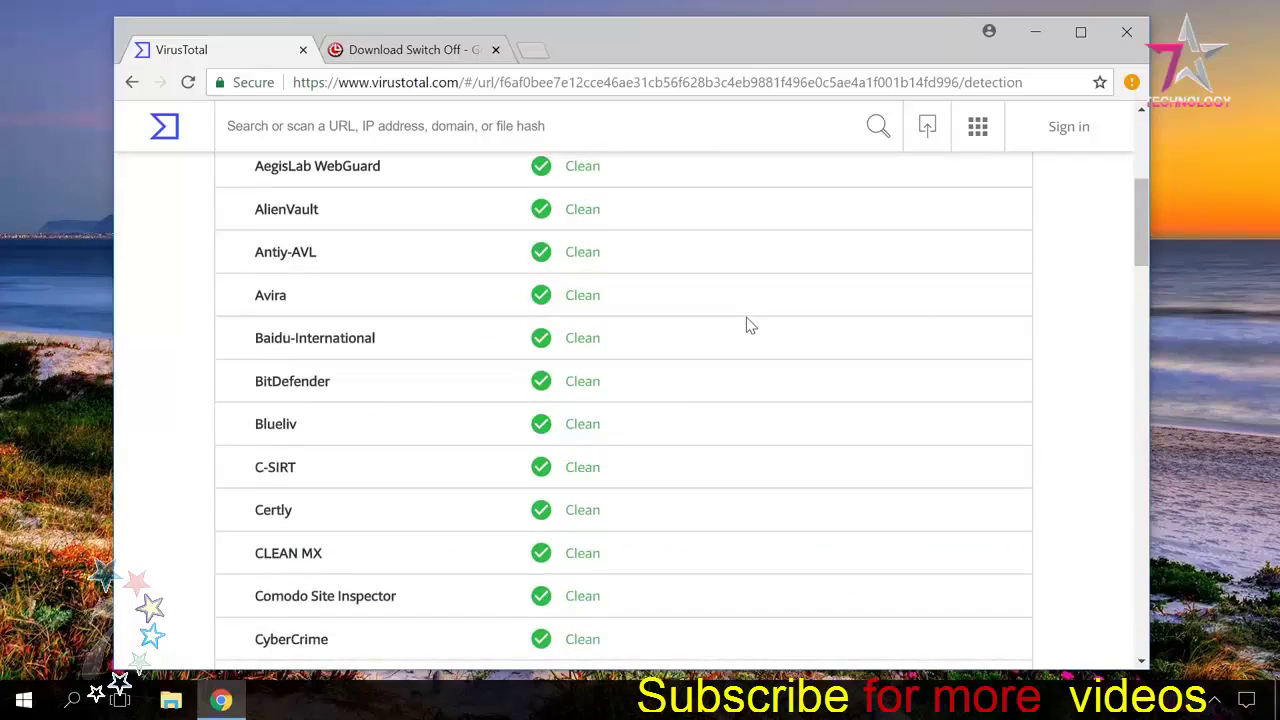
scroll(746, 318, "down", 3)
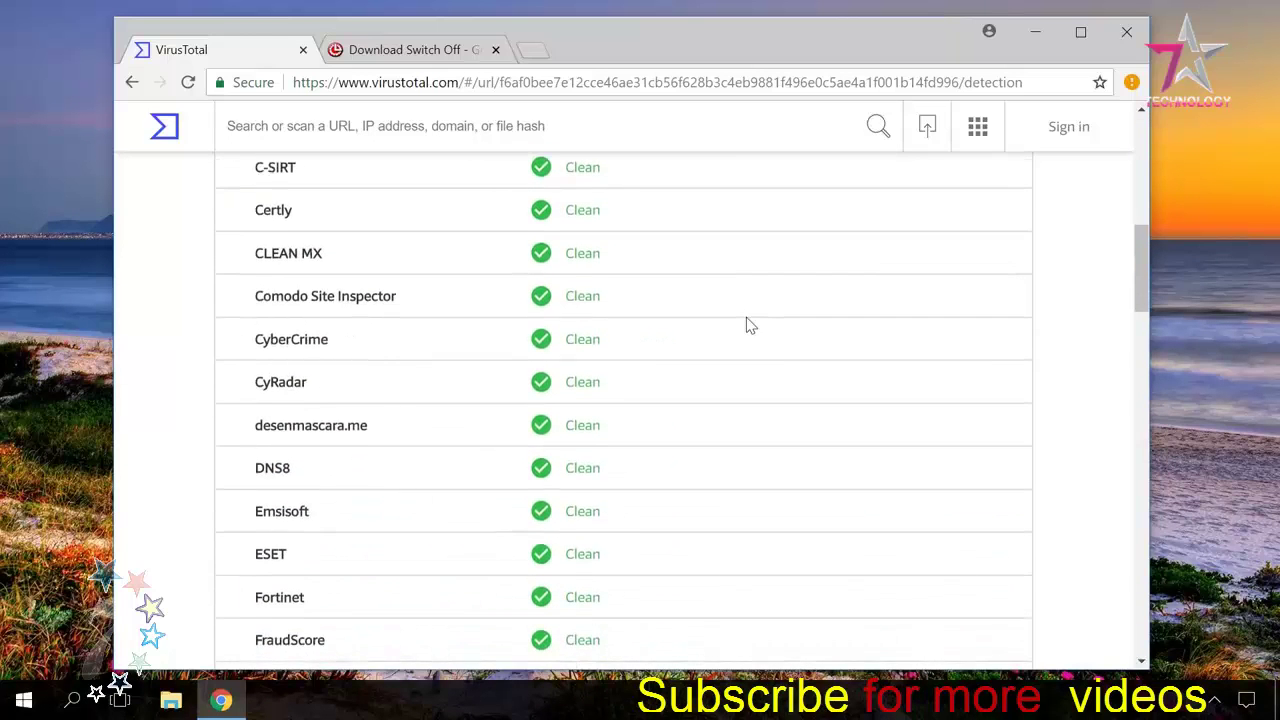
scroll(746, 318, "down", 3)
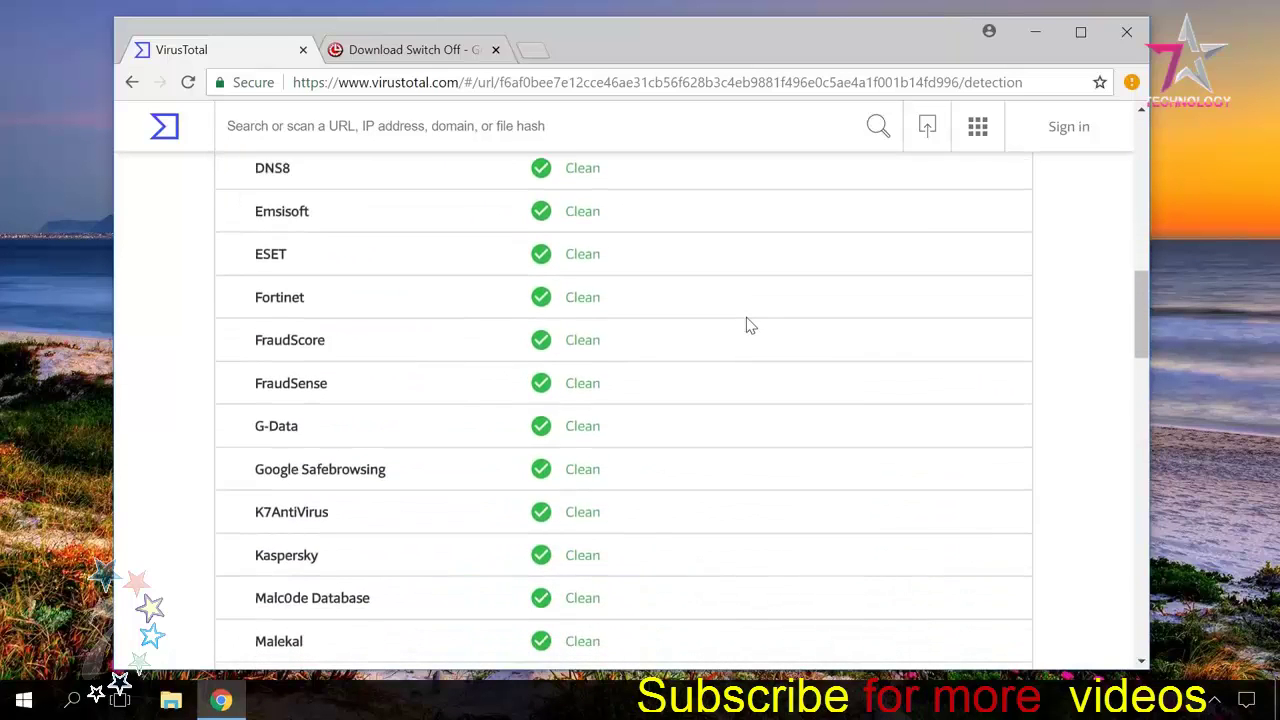
scroll(749, 324, "down", 1)
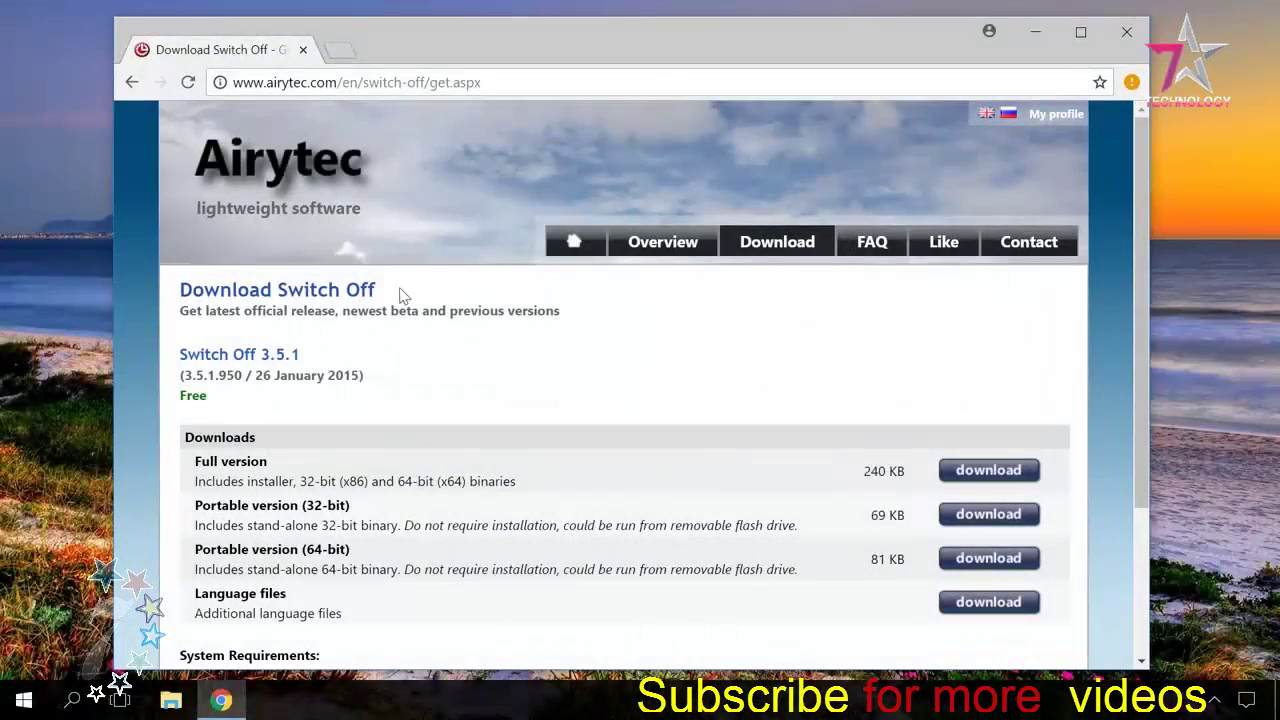
Download the full version of Switch Off 3.5.1 from the Airytec download page
left_click_drag(402, 290, 178, 289)
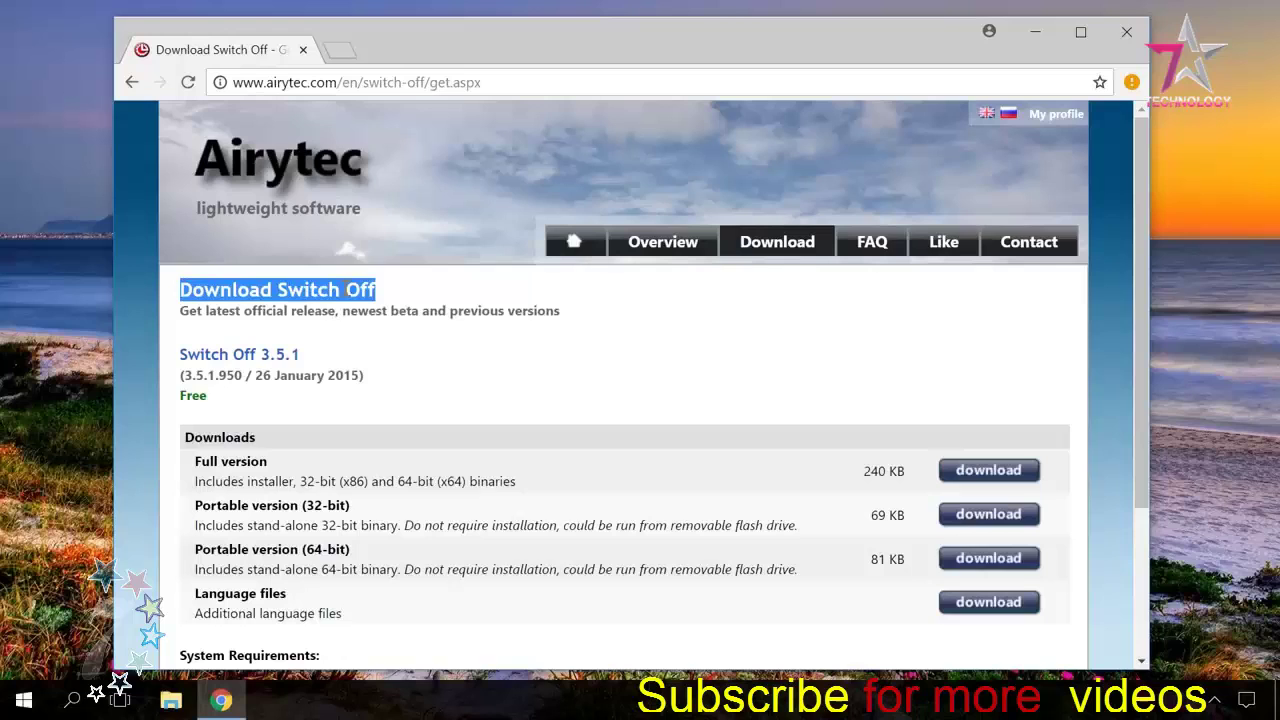
left_click(555, 348)
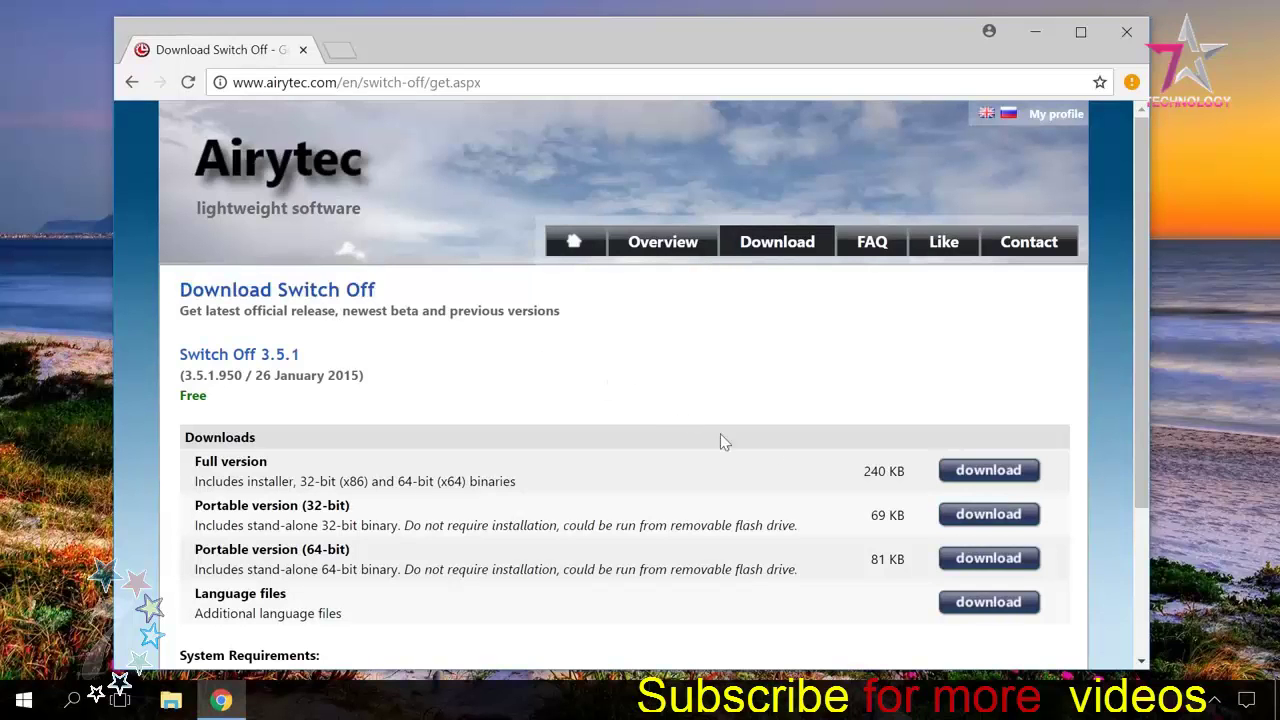
left_click(997, 474)
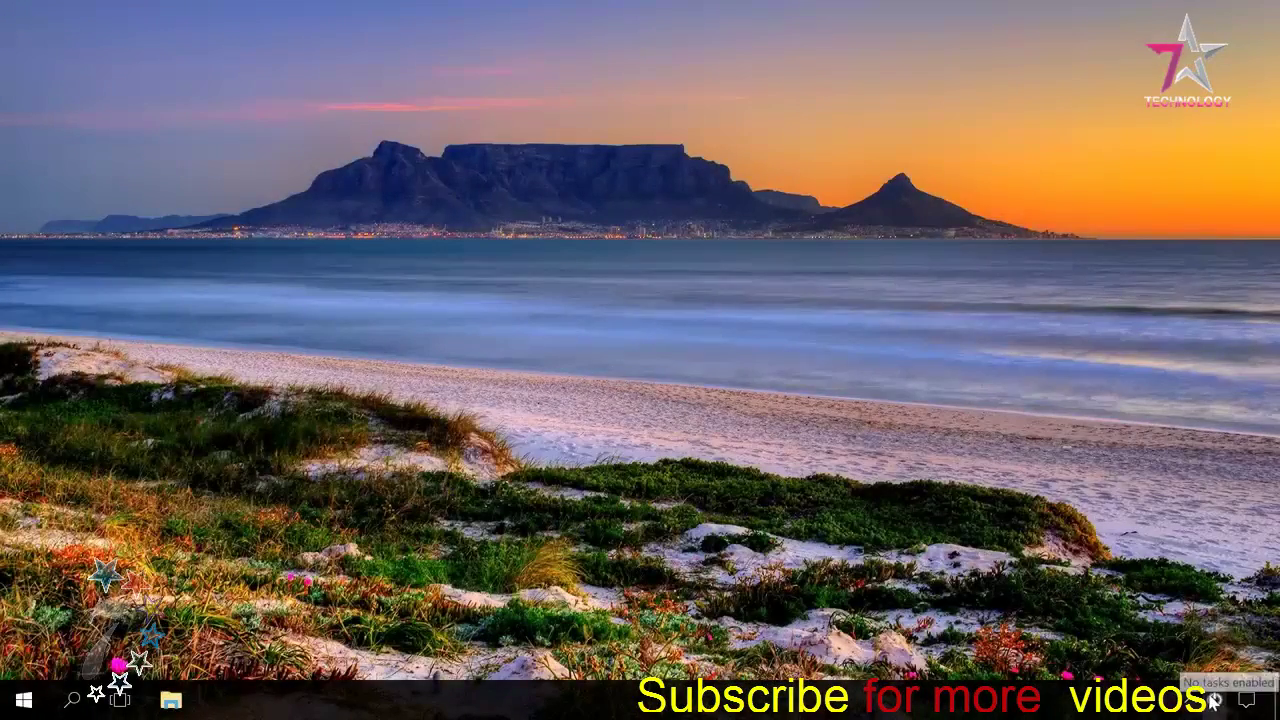
Open the Switch Off settings, set the schedule to Once and move the date to 20.06.2018
left_click(1215, 700)
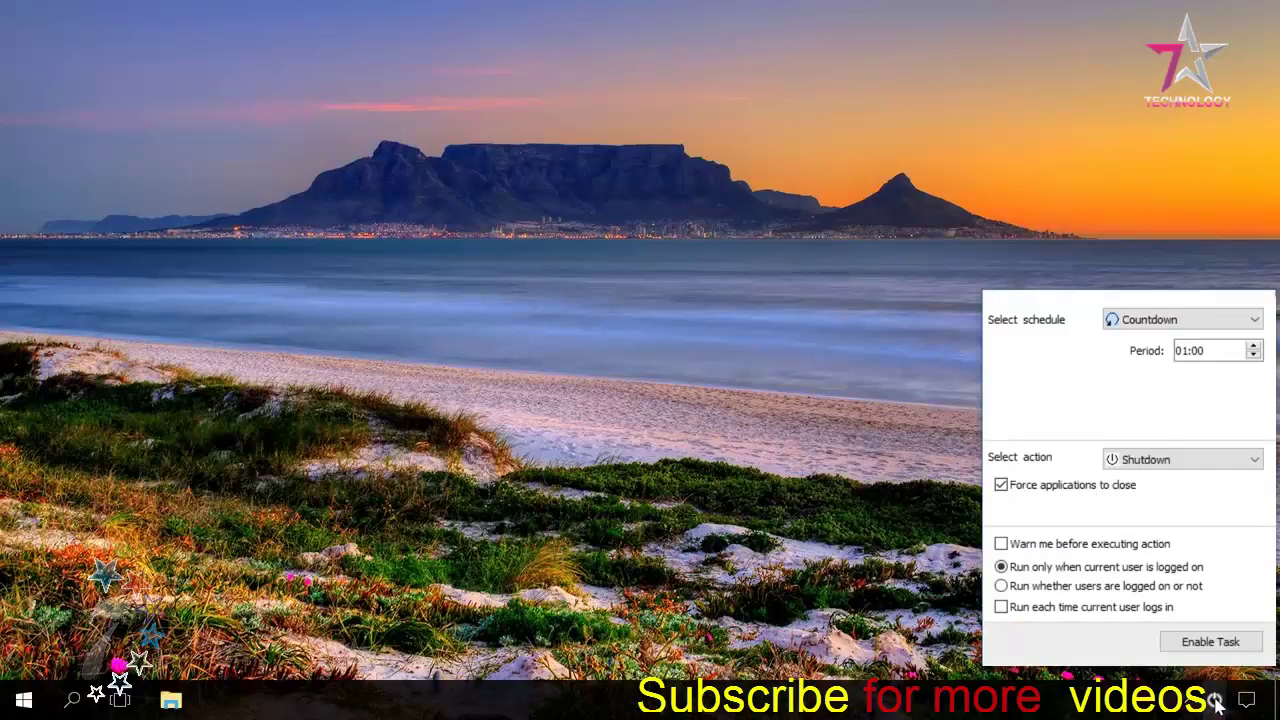
left_click(1130, 320)
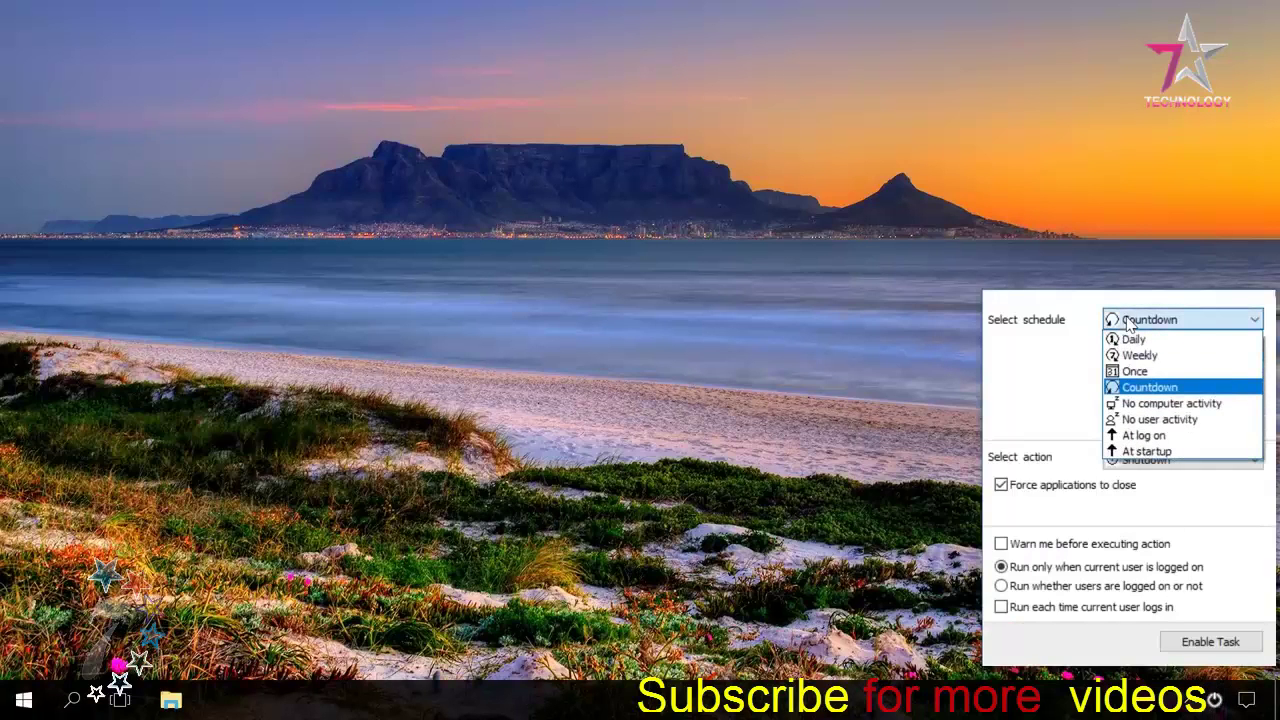
left_click(1134, 372)
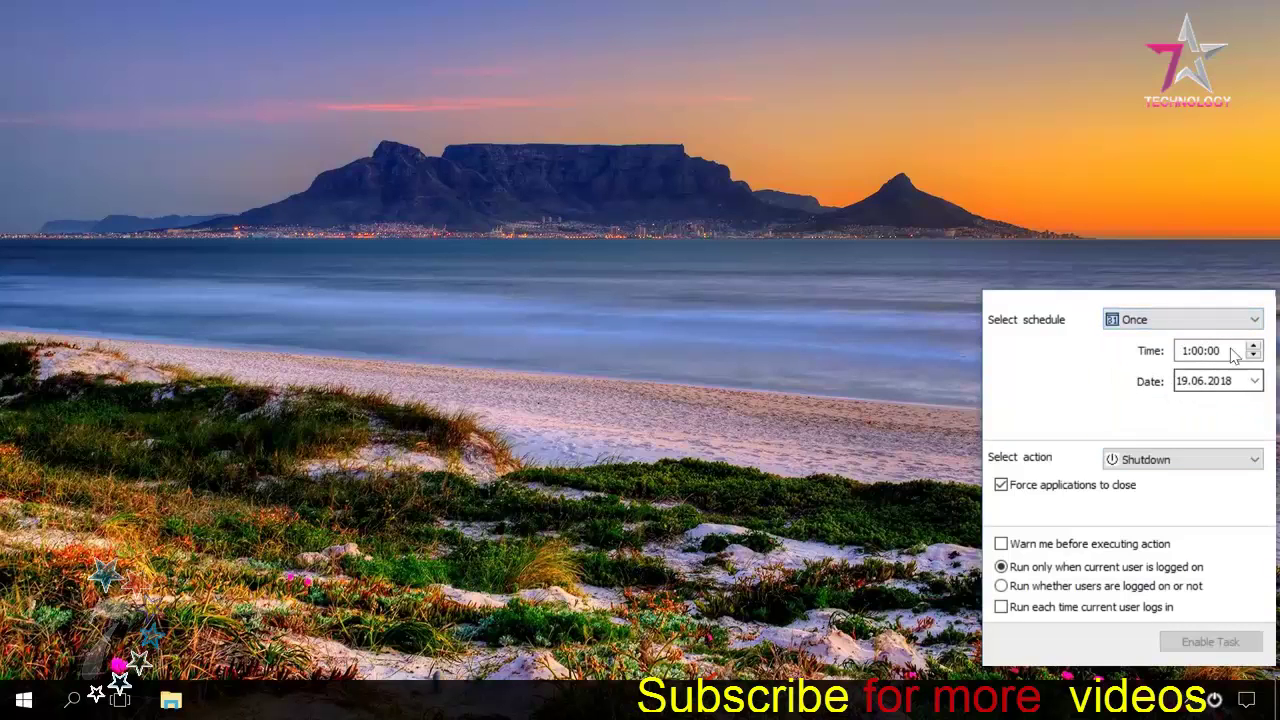
left_click(1186, 384)
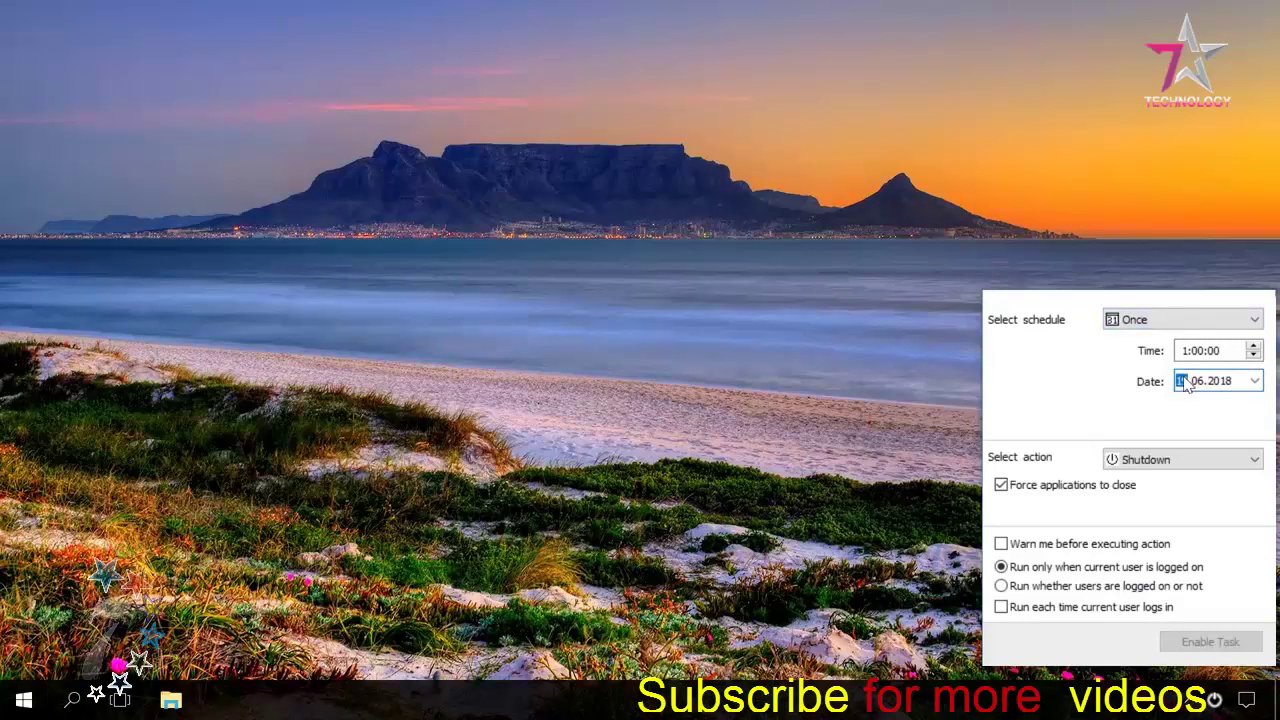
key("Up")
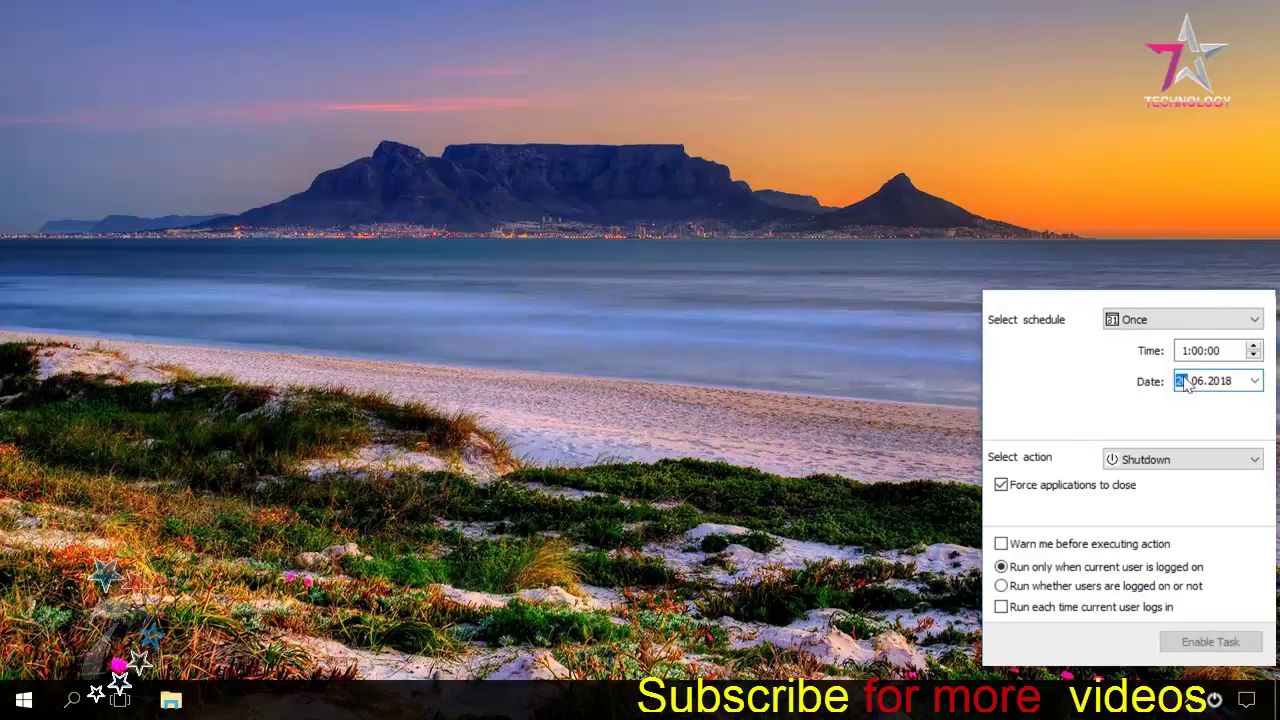